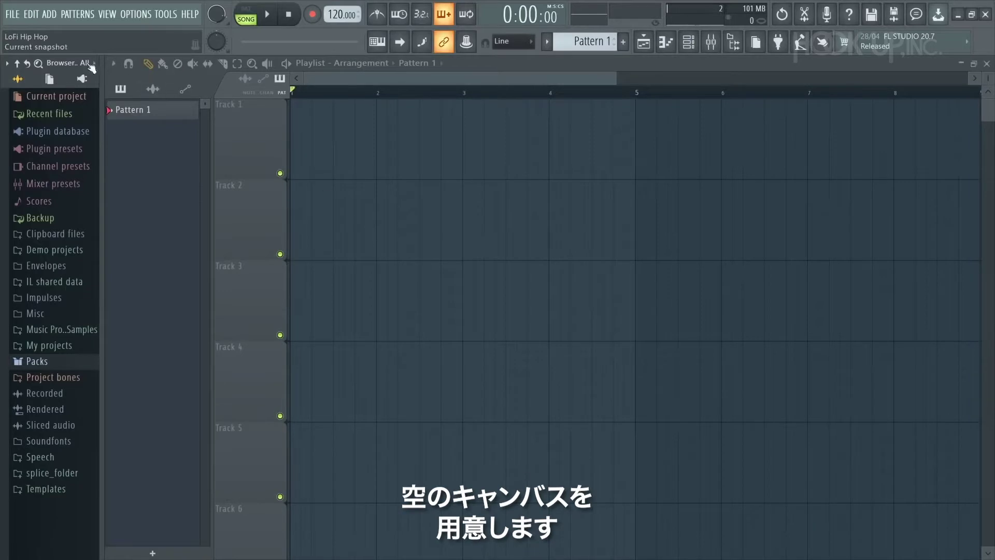
Step: Start a new project from the Minimal Empty template and show the Channel rack with its Sampler channel
left_click(12, 14)
mouse_move(129, 50)
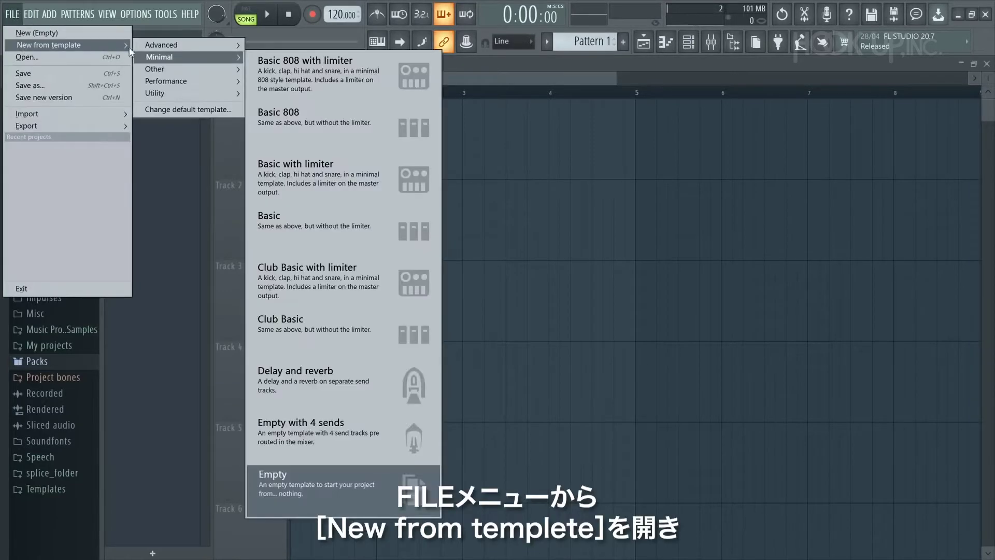
left_click(310, 490)
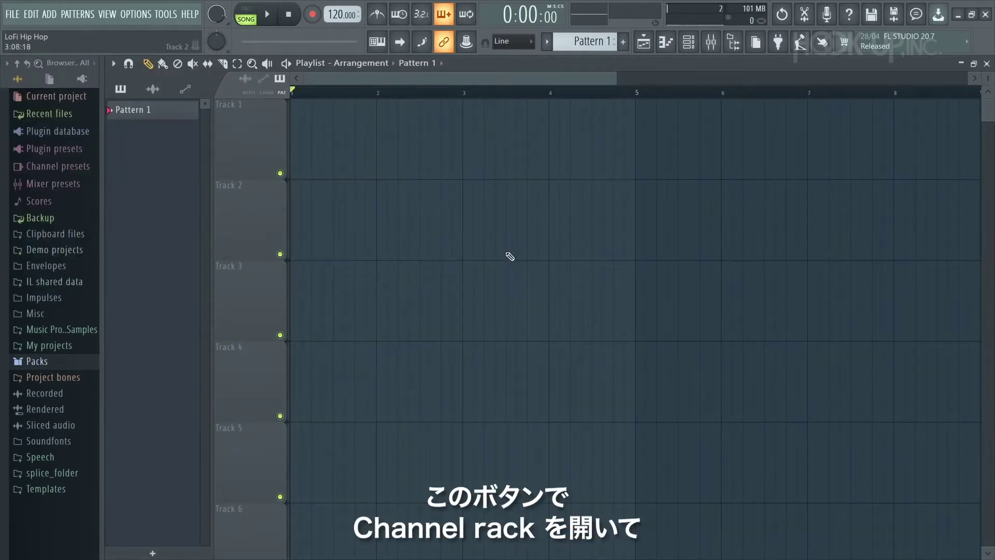
left_click(692, 44)
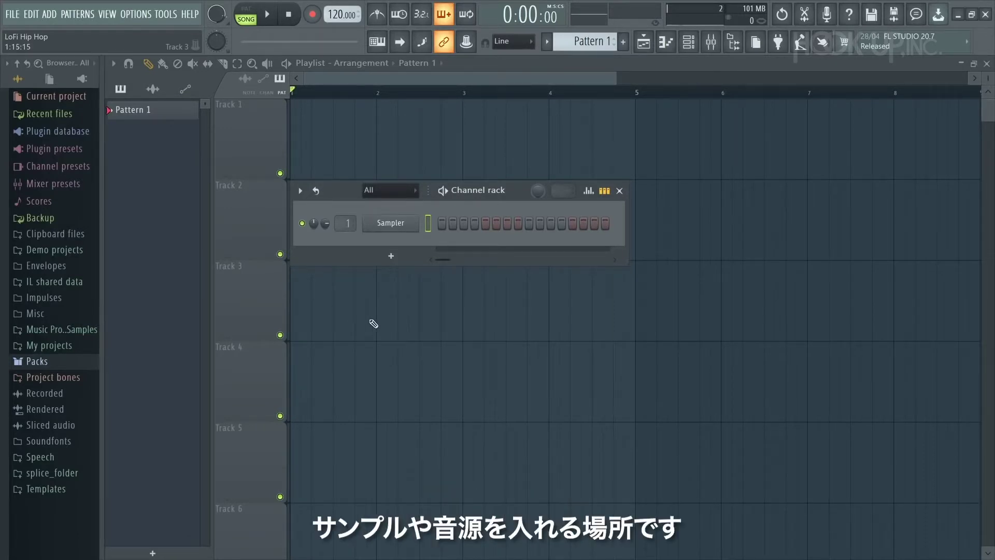
Step: Browse to Packs > Legacy > Drums > HipHop in the Browser and widen the panel
left_click(57, 363)
scroll(61, 374, "down", 2)
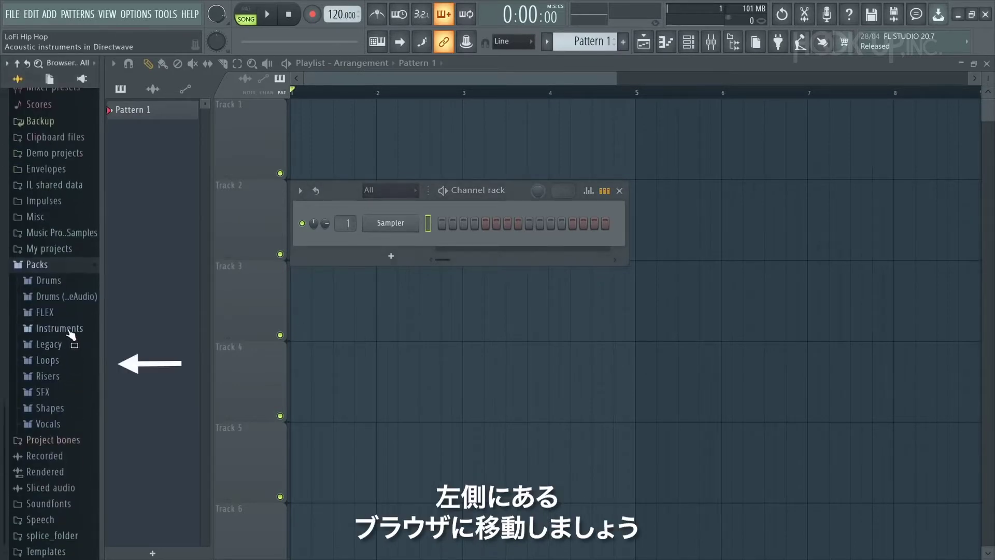
left_click(67, 345)
left_click(73, 363)
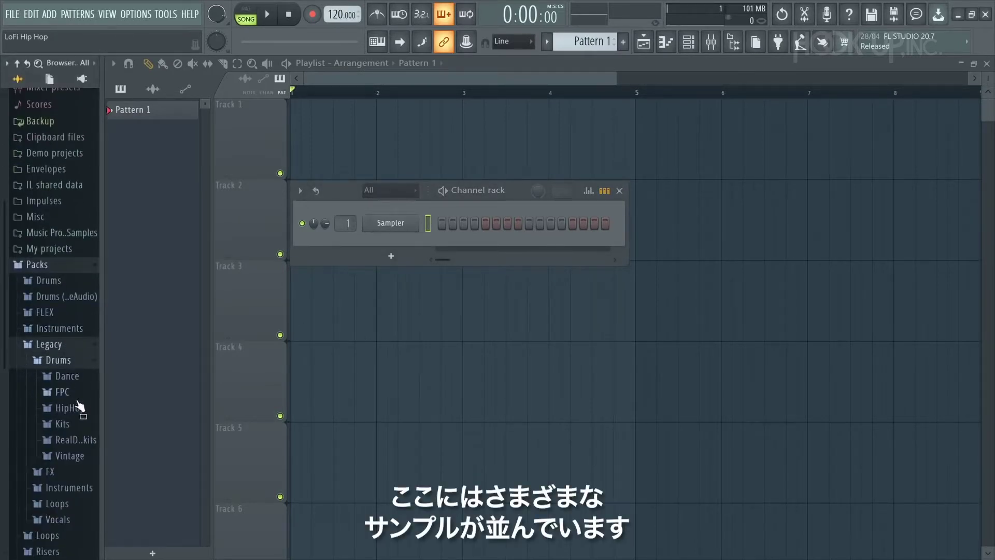
left_click(77, 409)
scroll(98, 306, "down", 5)
scroll(98, 306, "up", 4)
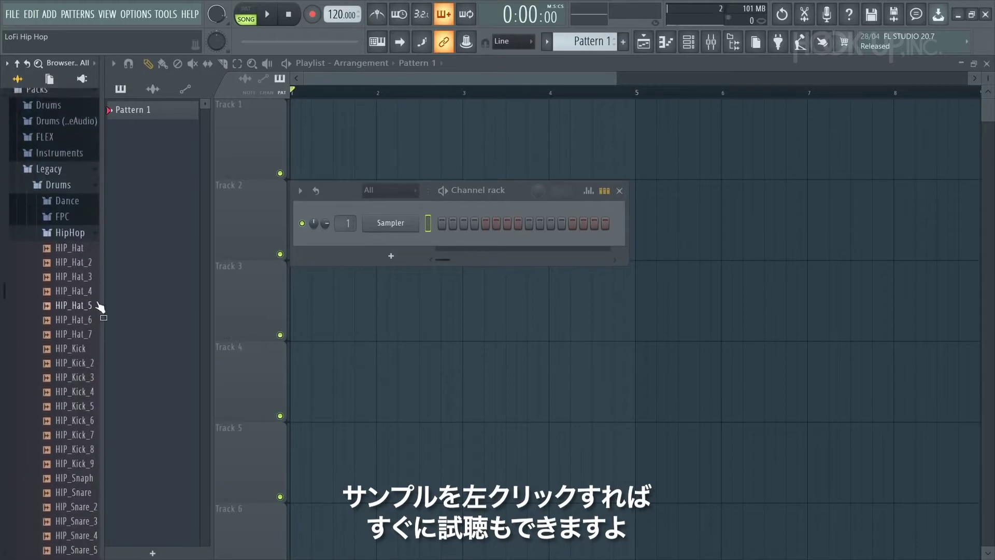
scroll(98, 306, "down", 3)
left_click_drag(101, 277, 127, 274)
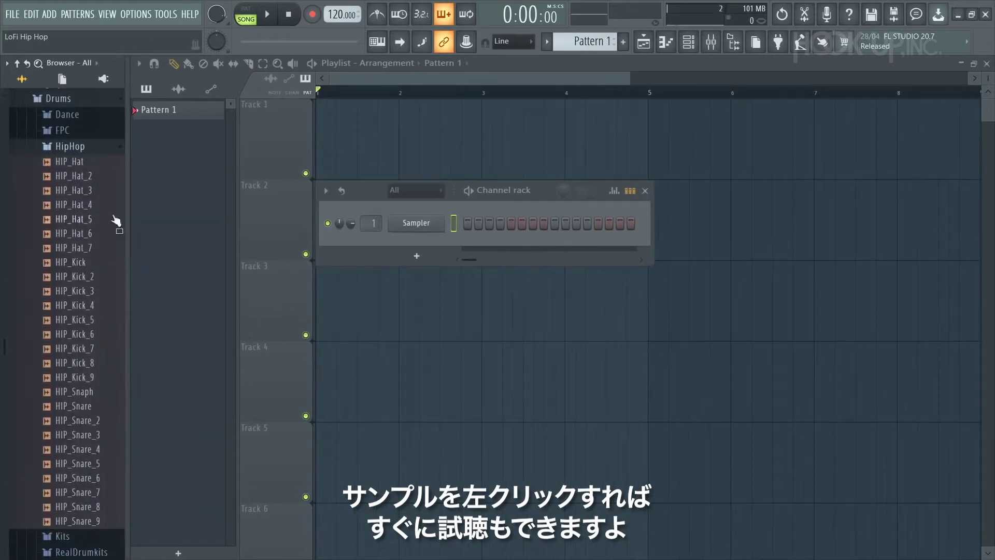
Step: Audition hat and kick samples, then add HIP_Kick_3 to the Channel rack
left_click(96, 222)
left_click(93, 320)
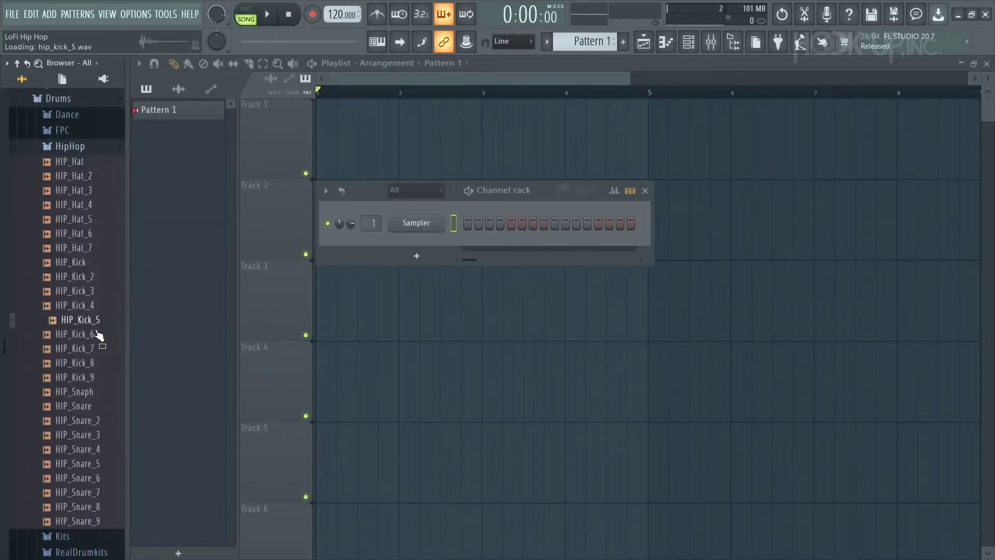
left_click(94, 292)
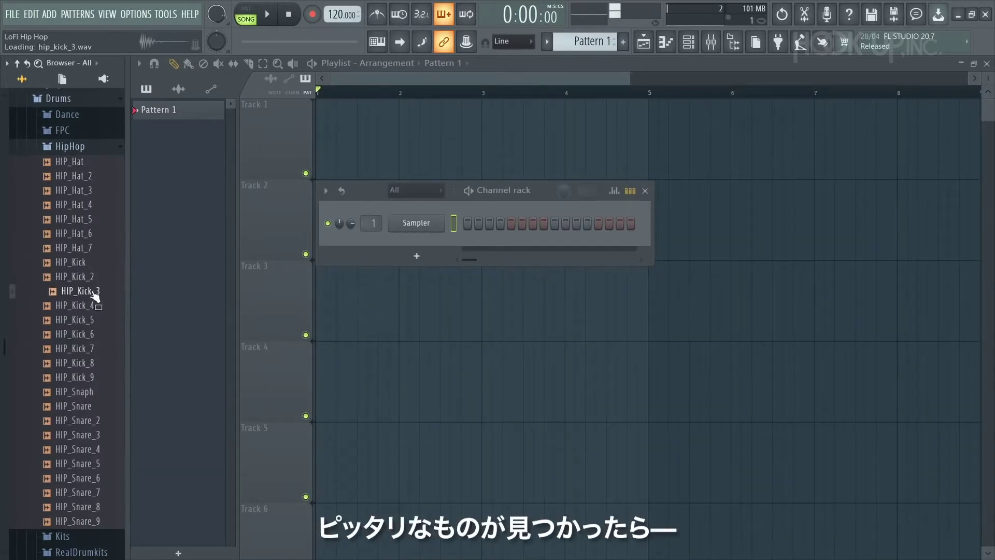
left_click_drag(95, 293, 415, 245)
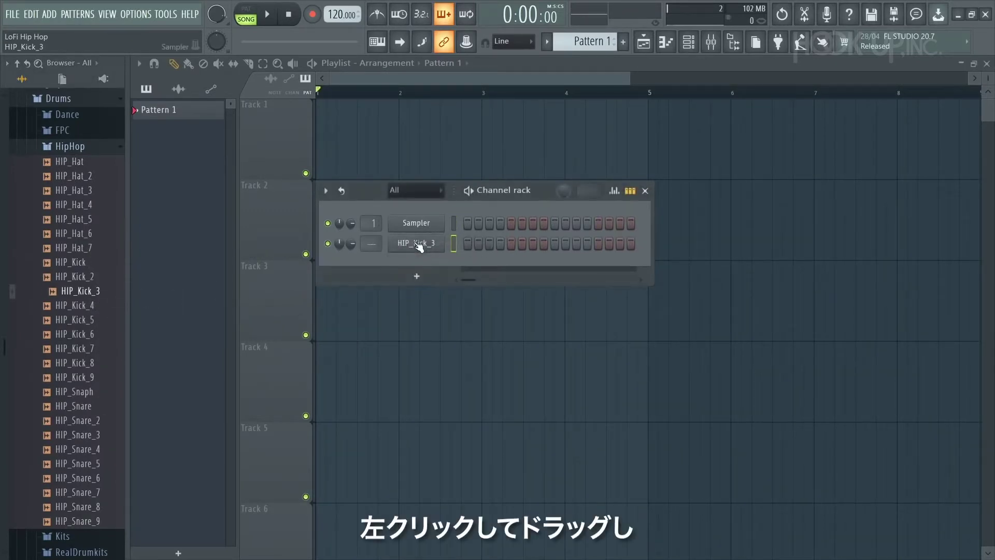
Step: Audition the snares and add HIP_Snare_2 as a new channel
left_click(93, 421)
left_click(97, 435)
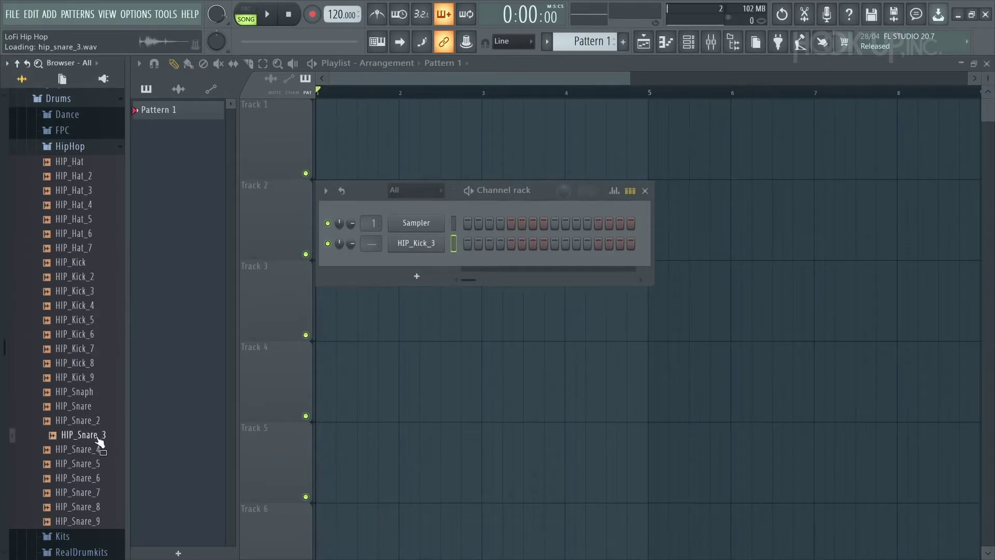
left_click(94, 421)
left_click_drag(86, 425, 425, 284)
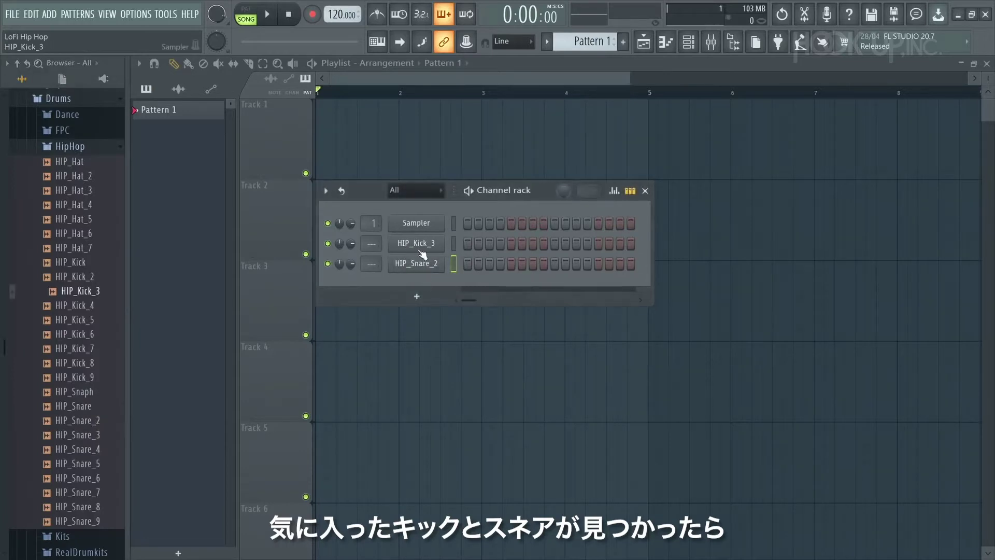
Step: Rename the kick channel to Kick, colour it dark slate blue, and lower the tempo to 90 BPM
key("F2")
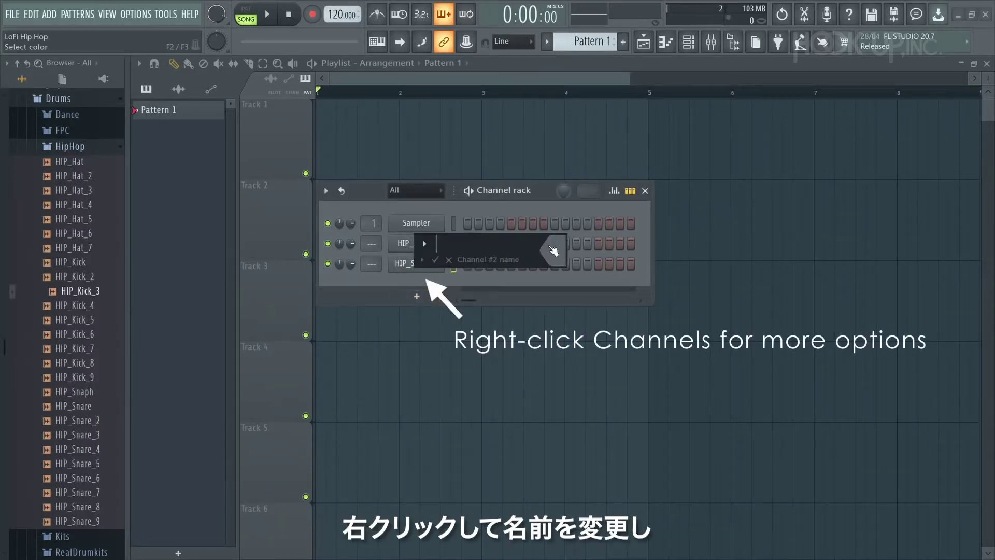
type("Kick")
left_click(555, 252)
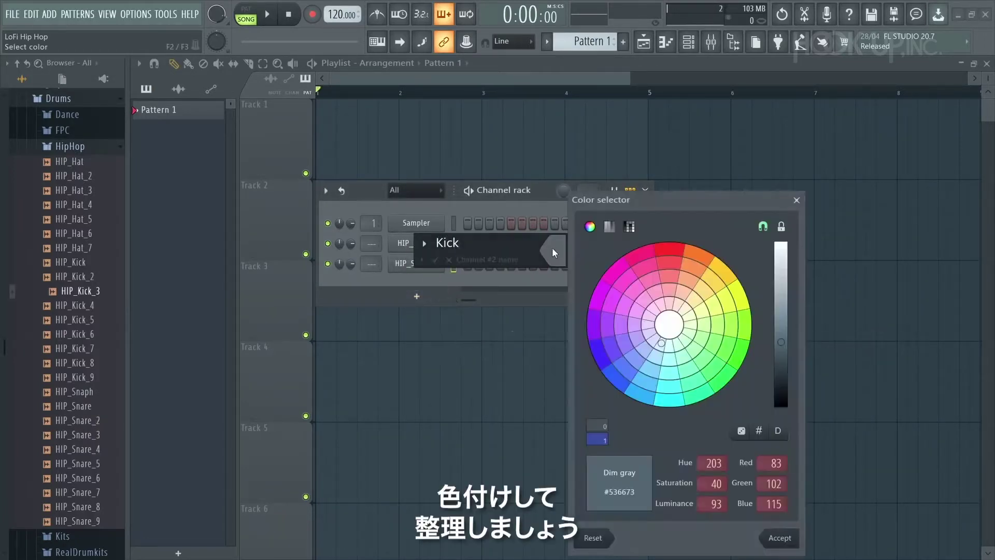
left_click(636, 358)
left_click_drag(788, 351, 788, 369)
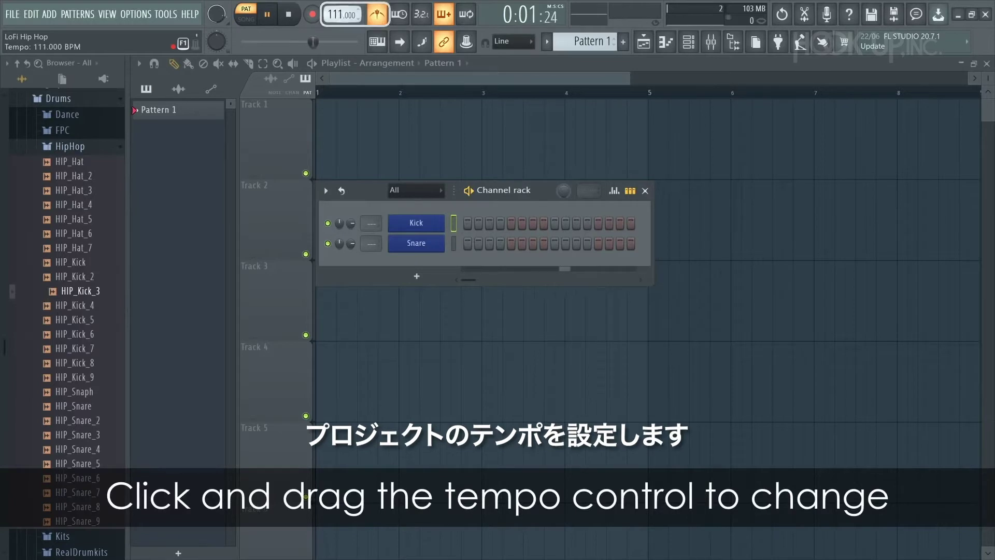
mouse_move(343, 15)
left_mouse_down()
mouse_move(342, 29)
mouse_move(342, 19)
left_mouse_up()
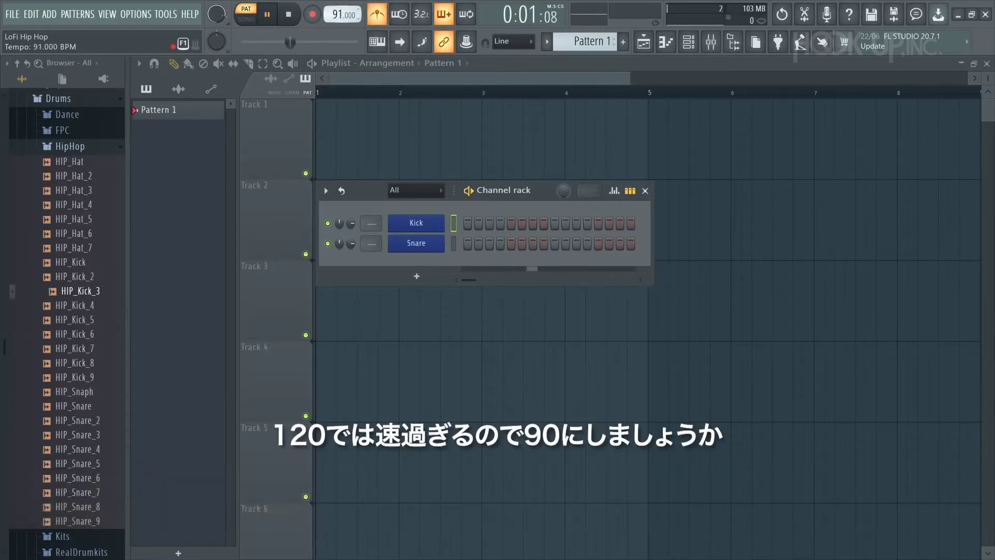
key("space")
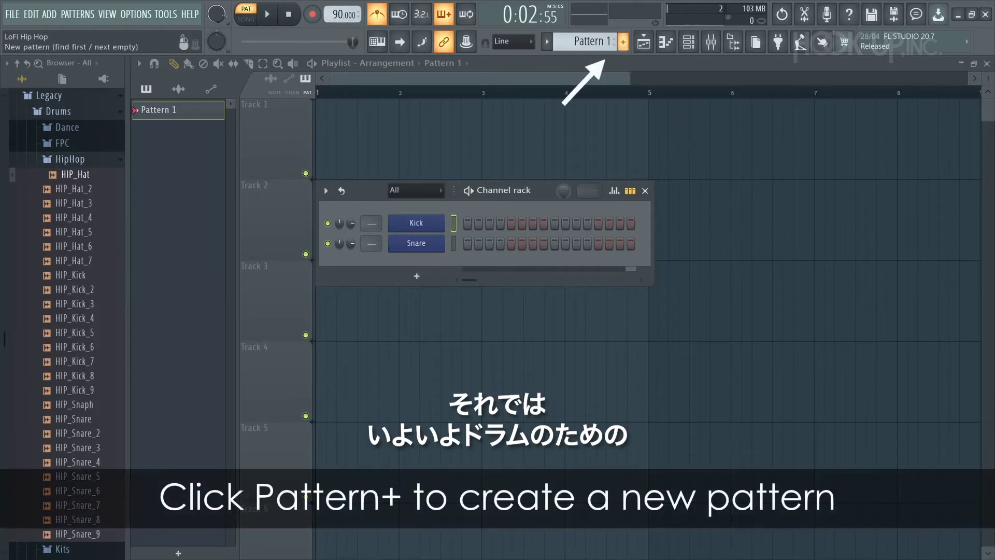
Step: Name the current pattern Drums
left_click(623, 41)
type("Drums")
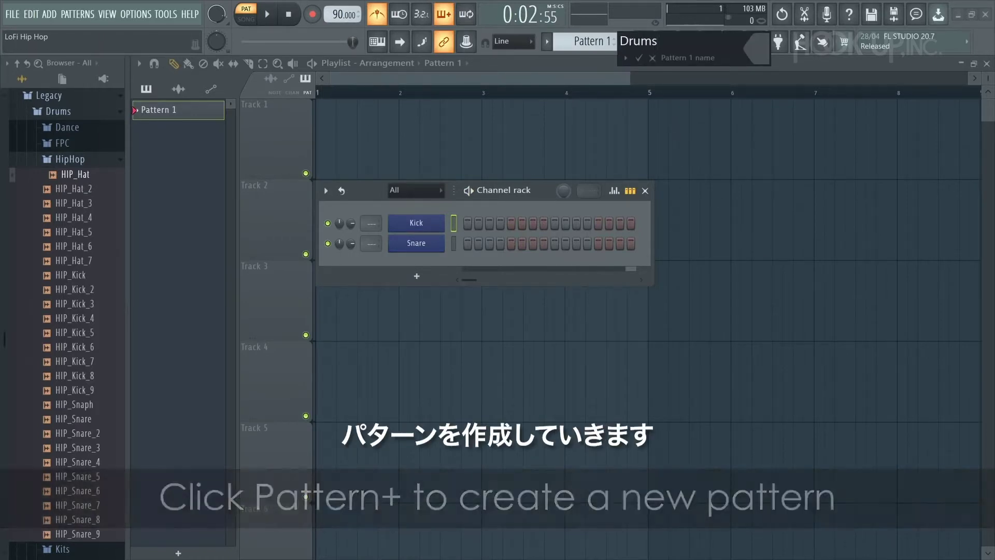
left_click(762, 55)
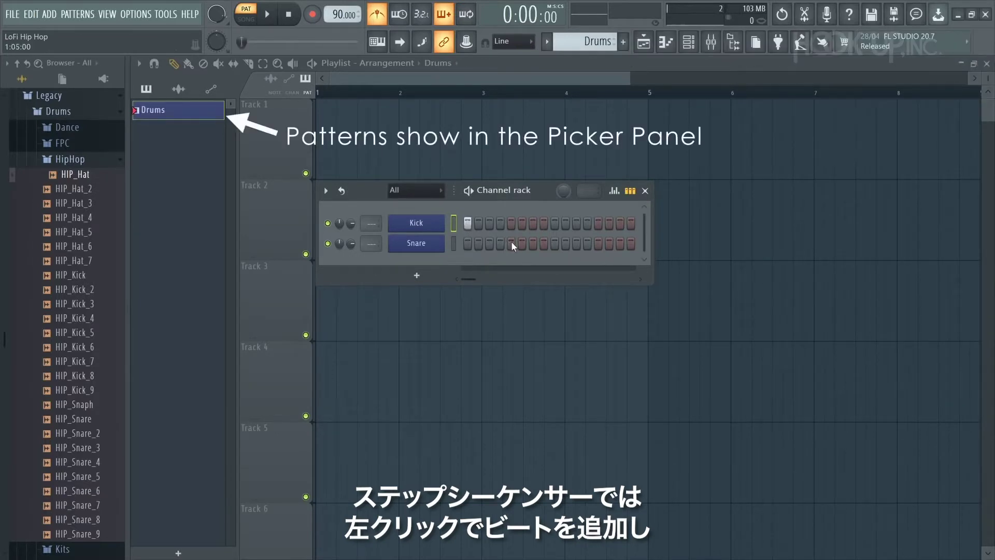
Step: Program snares on steps 5 and 13 and a kick on step 11, then audition the pattern
left_click(511, 243)
left_click(555, 223)
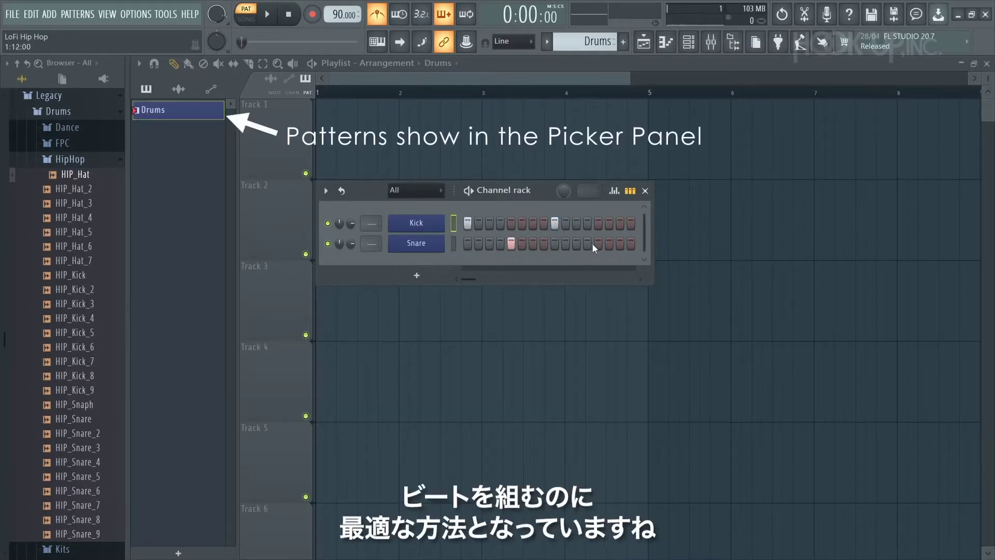
left_click(597, 243)
left_click(555, 223)
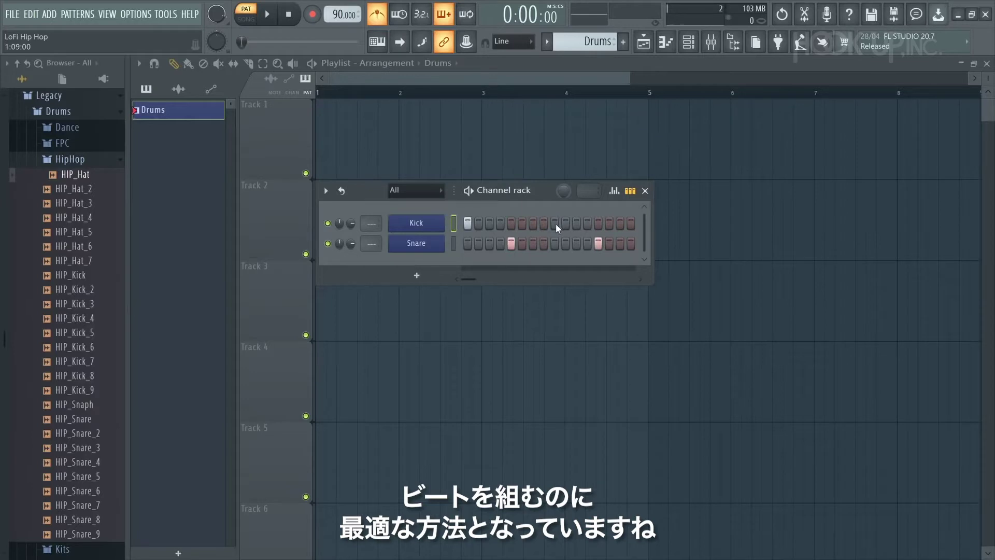
left_click(575, 223)
left_click(469, 191)
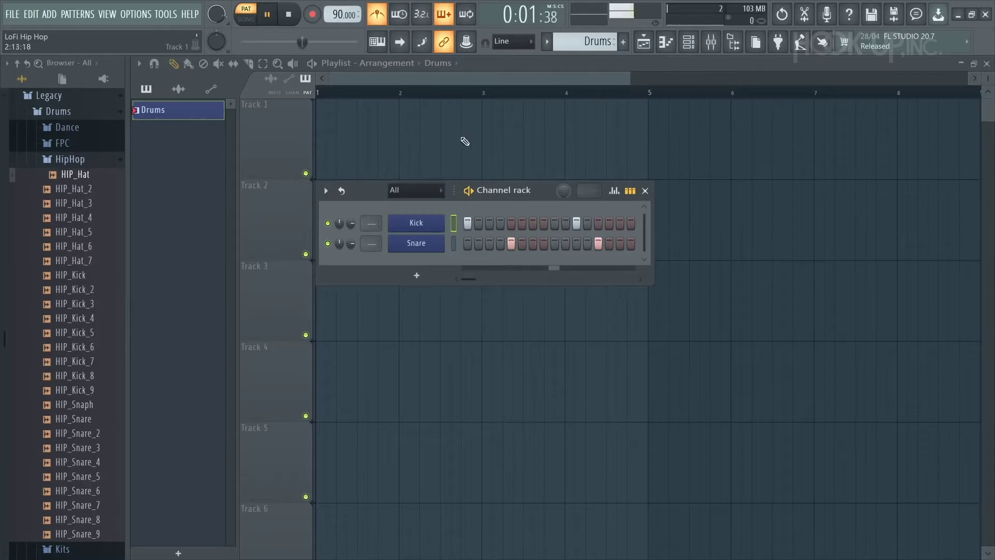
key("space")
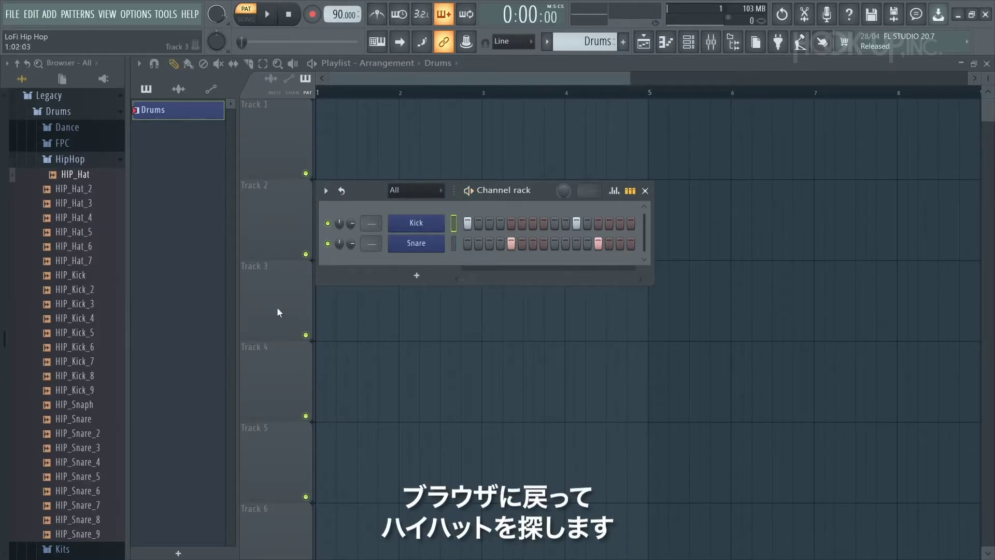
Step: Audition HIP_Hat through HIP_Hat_5 and add HIP_Hat_5 as a new channel
left_click(73, 175)
left_click(75, 189)
left_click(80, 203)
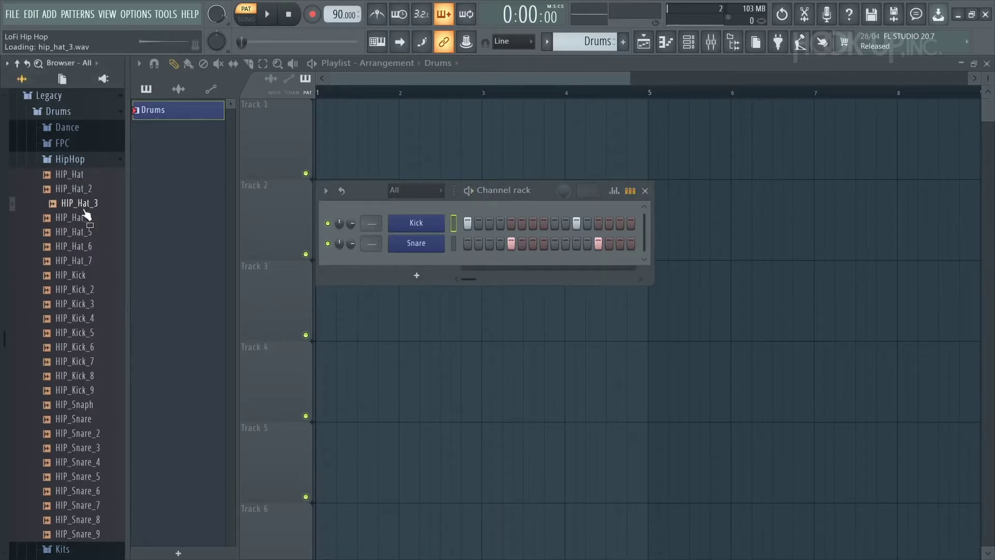
left_click(85, 218)
left_click(93, 233)
left_click_drag(94, 234, 430, 268)
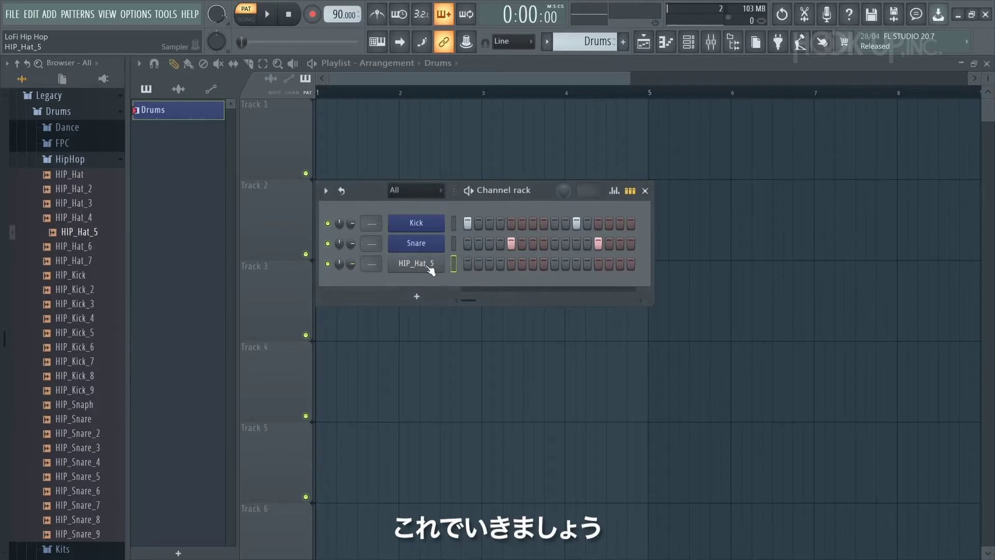
Step: Rename the channel Hat and fill every second step of its row
left_click(429, 268, "shift")
type("H")
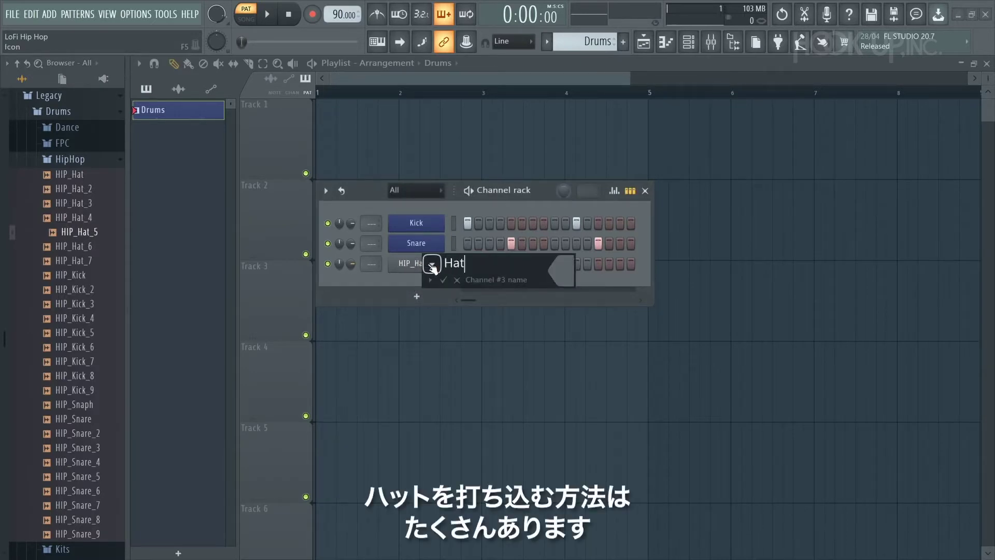
type("at")
key("Return")
left_click_drag(467, 263, 632, 265)
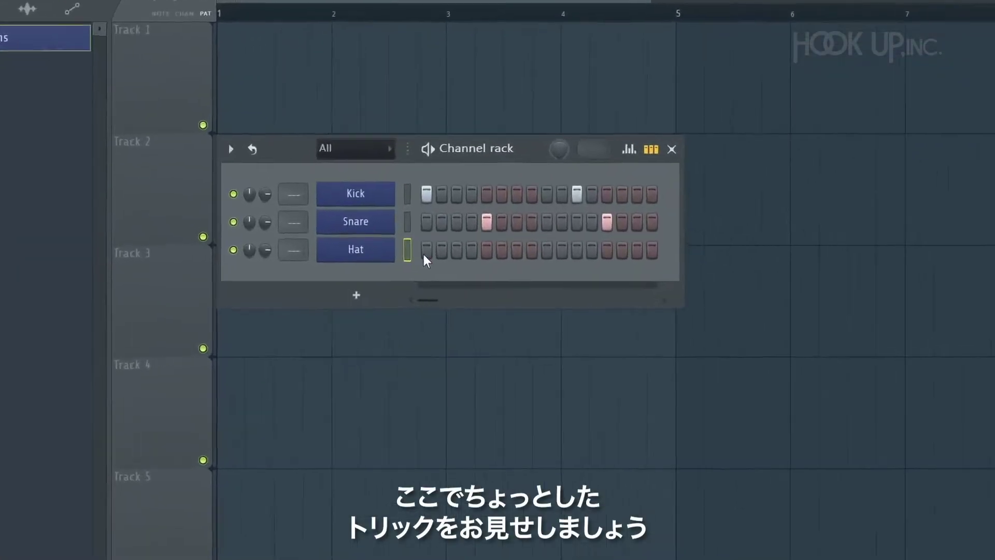
right_click(429, 267)
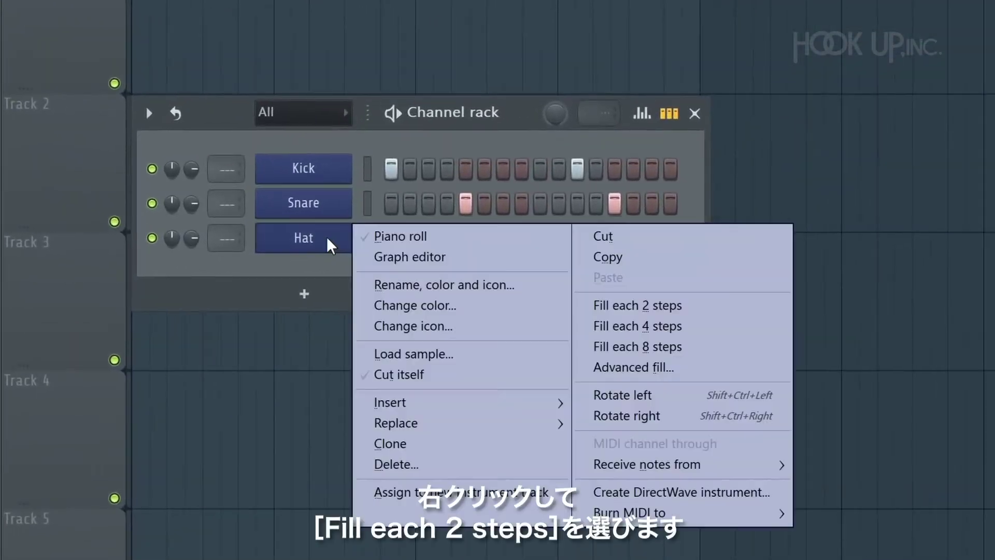
left_click(614, 307)
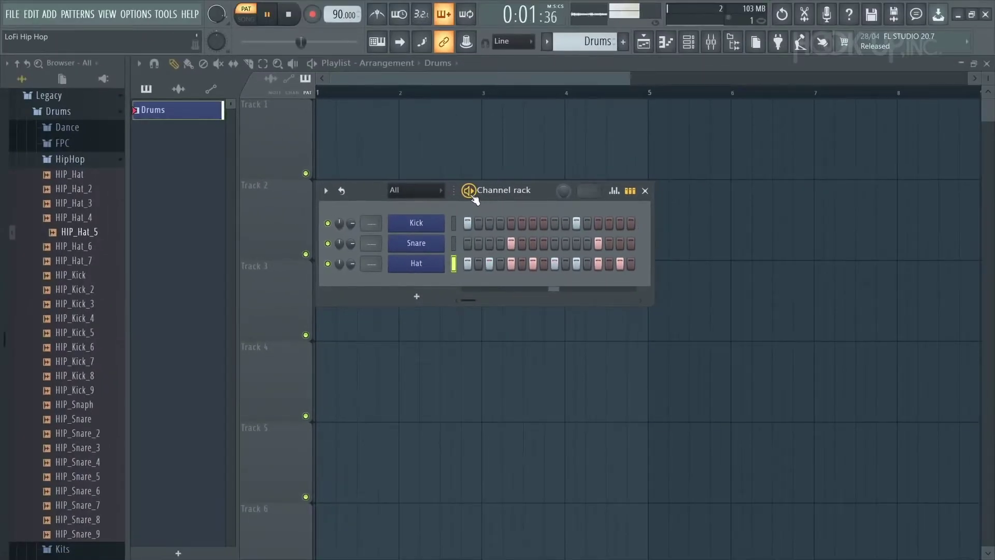
key("space")
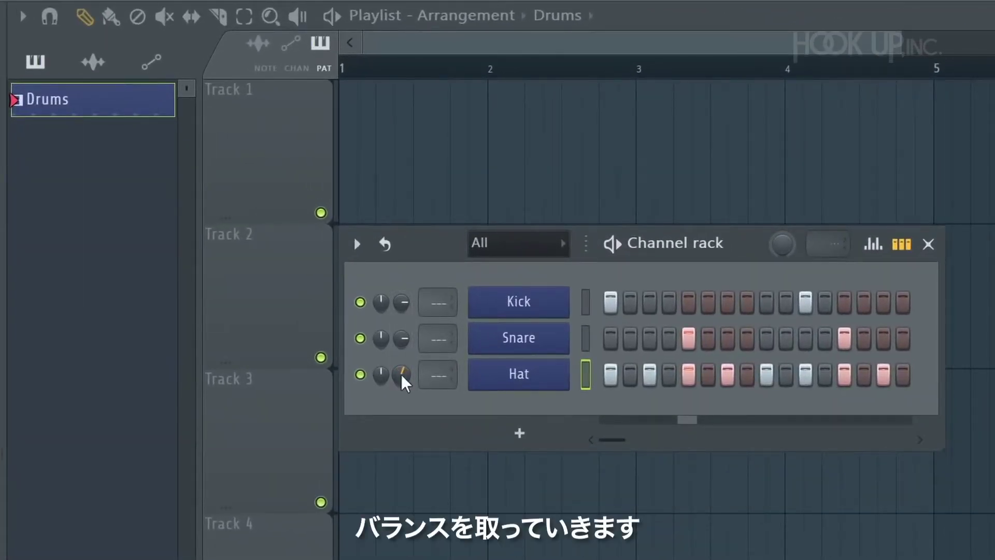
Step: Play the drum pattern to balance levels, then select the Hat channel
key("space")
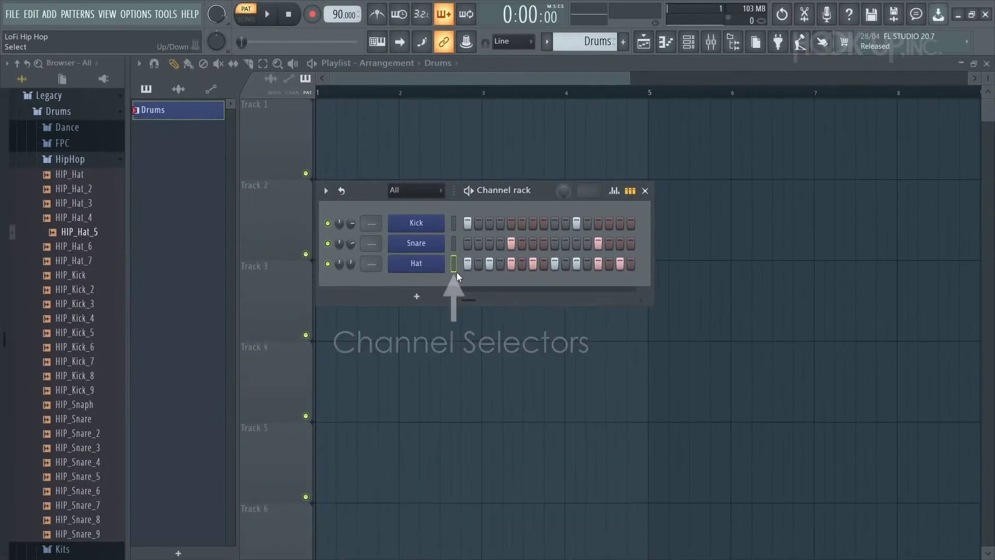
left_click(454, 263)
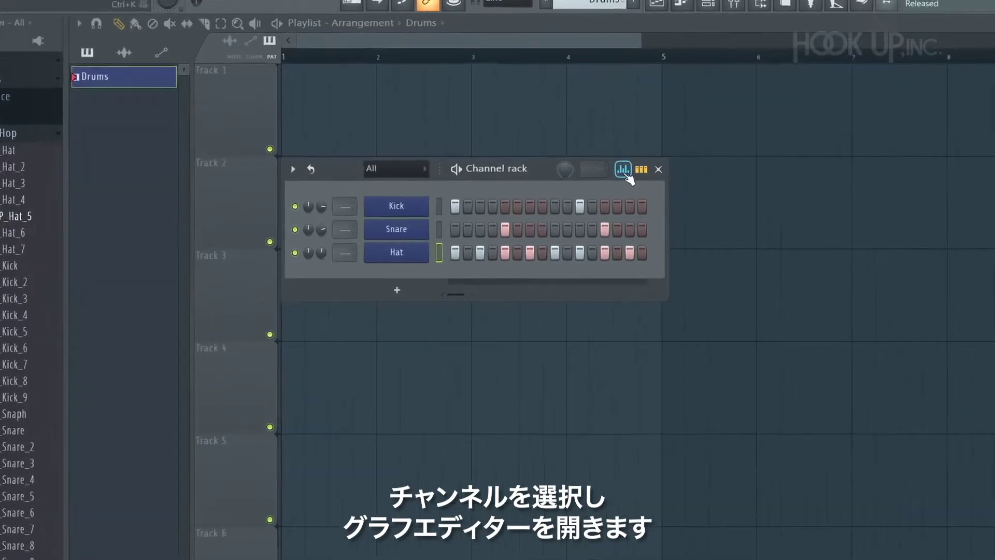
Step: In the Hat's graph editor, lower the velocities of hits 2, 4, 6 and 8
left_click(615, 192)
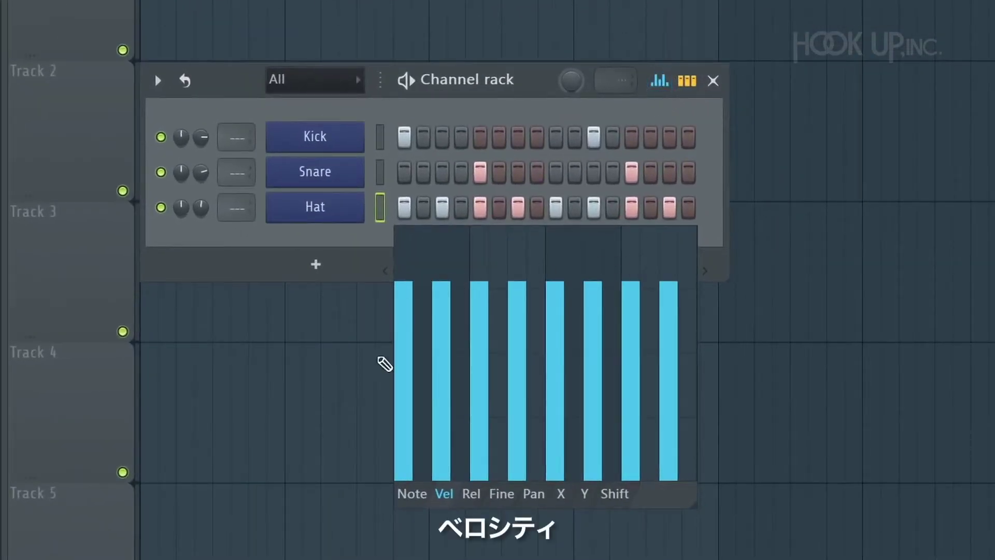
left_click(412, 495)
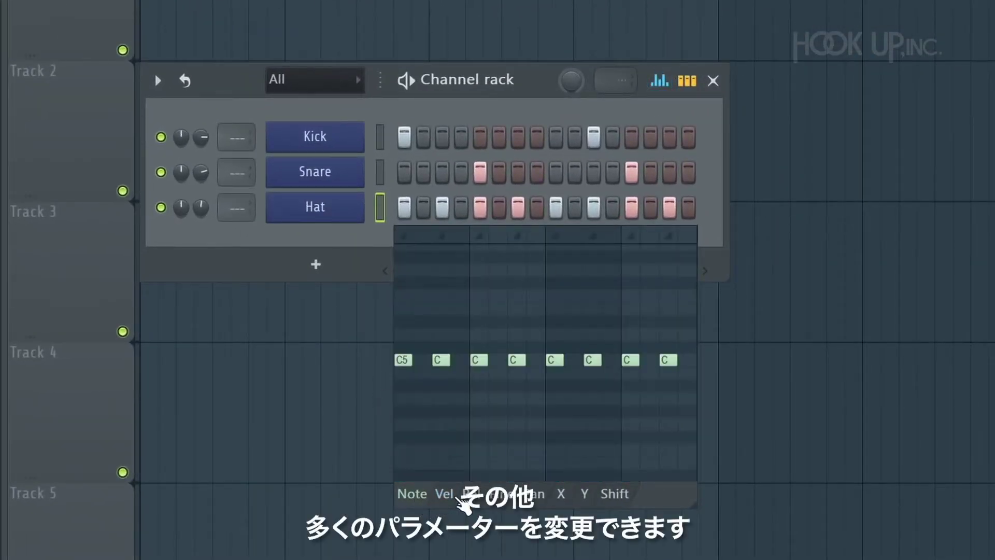
left_click(455, 496)
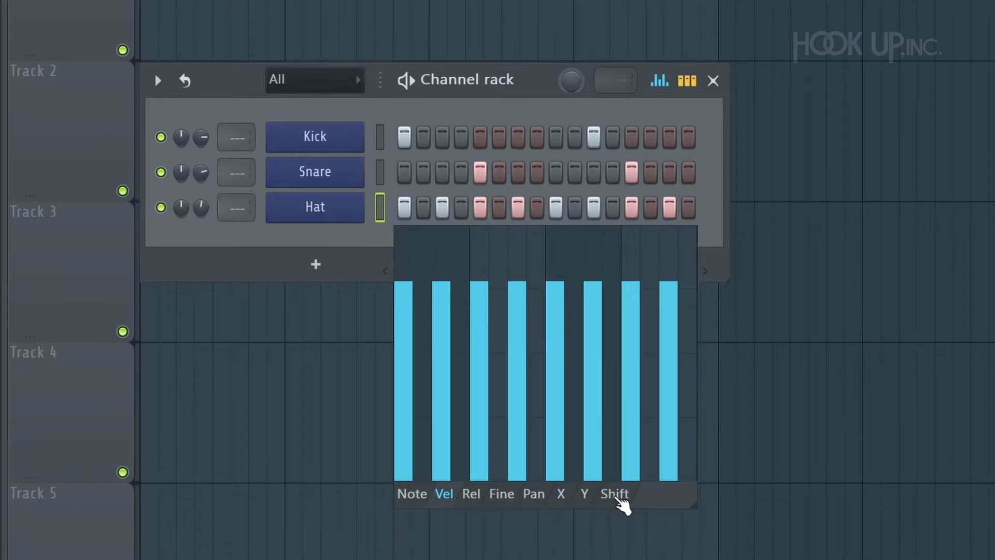
left_click(441, 353)
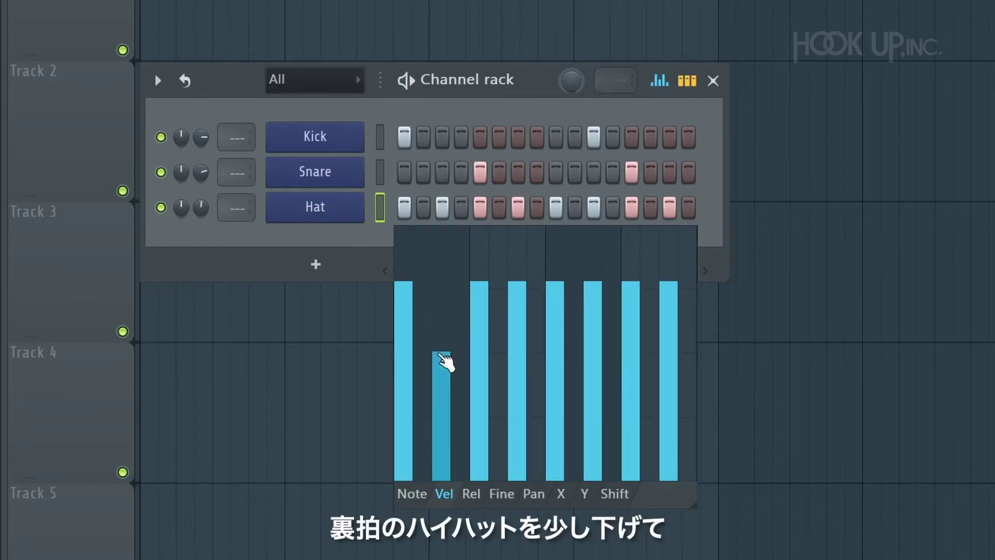
left_click(526, 345)
left_click(601, 346)
left_click(678, 345)
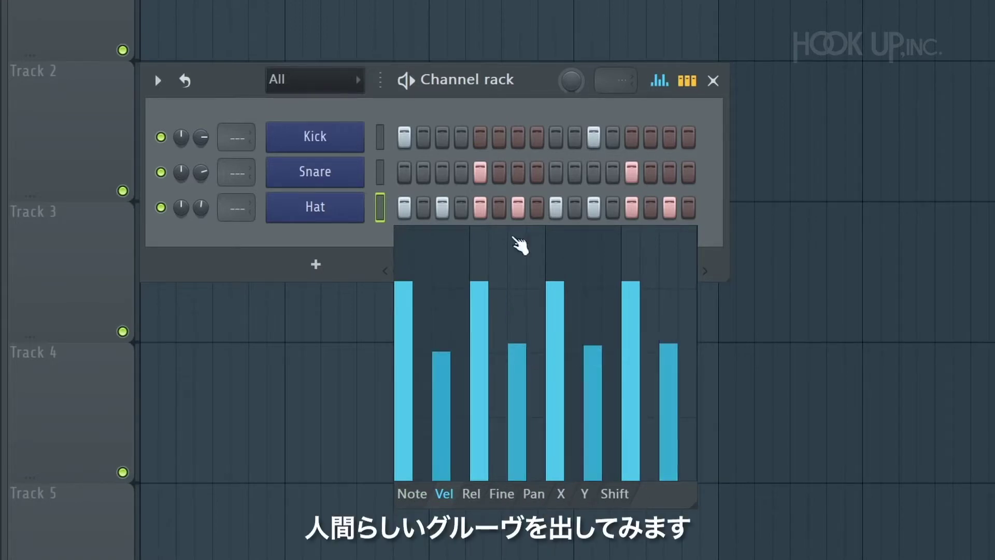
Step: Play the groove and nudge hit 3's velocity down and hit 7's up
key("space")
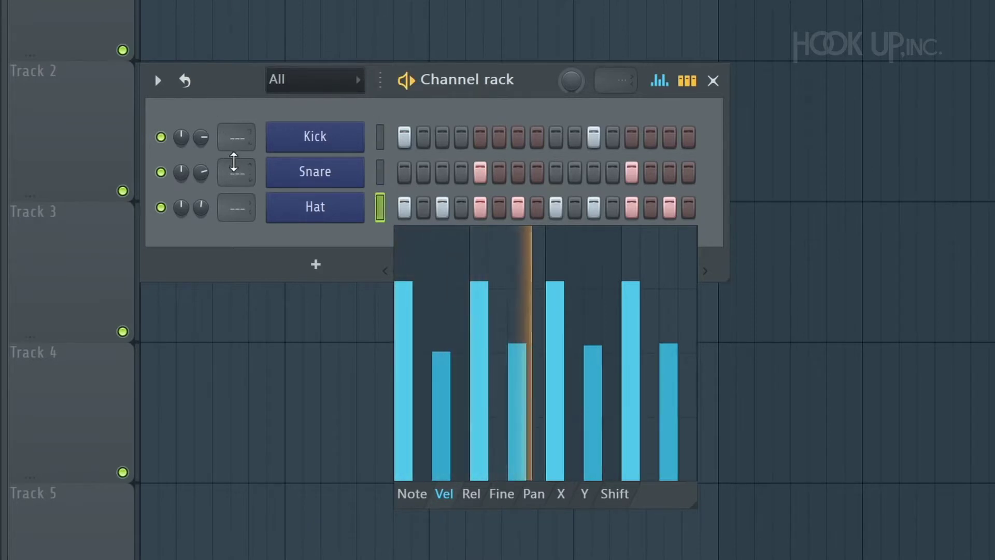
left_click(486, 288)
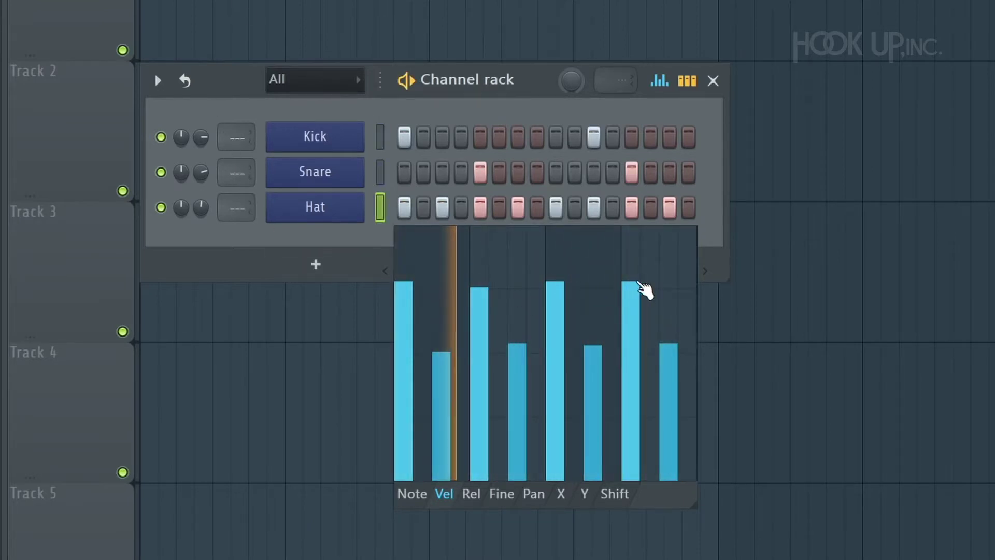
left_click(643, 277)
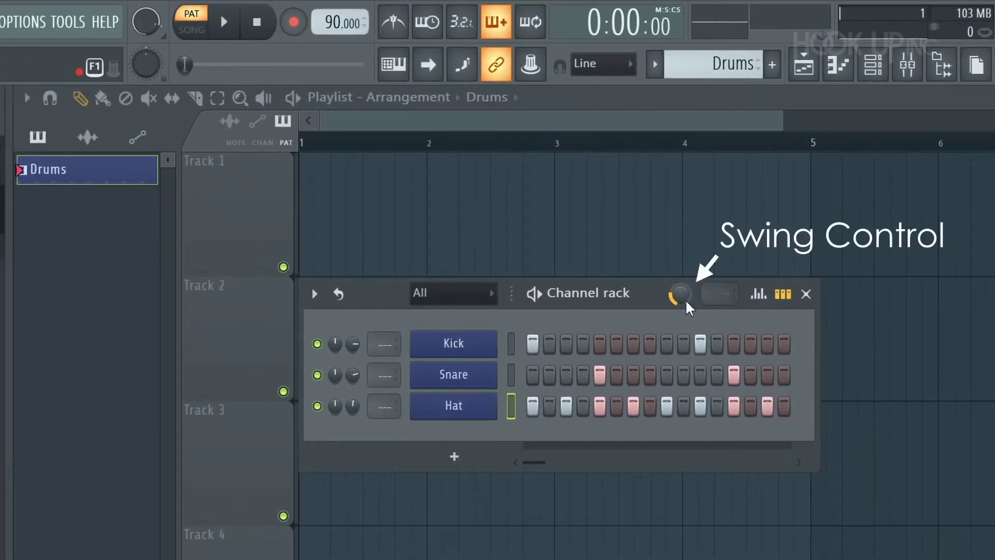
Step: Play the pattern and turn up the Channel rack swing knob
key("space")
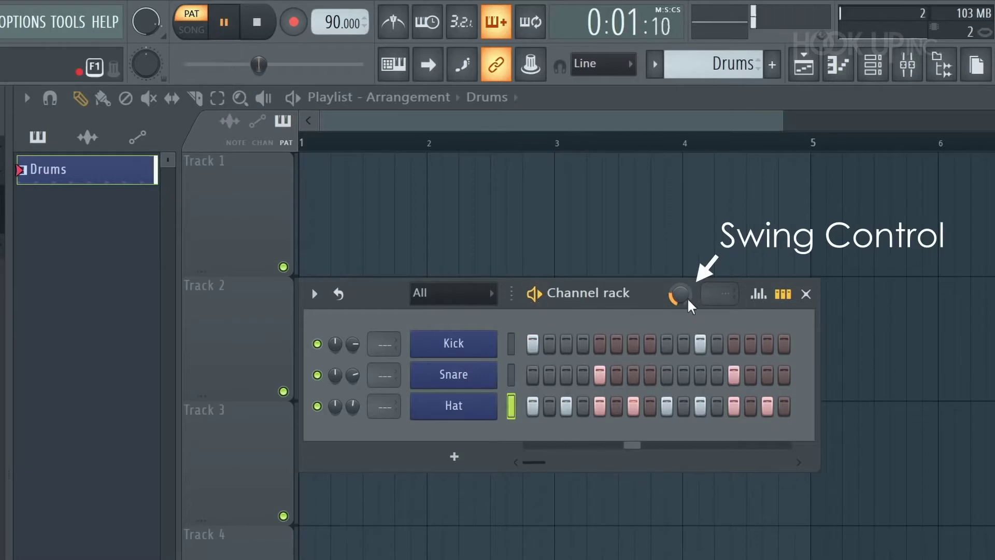
scroll(682, 295, "down", 3)
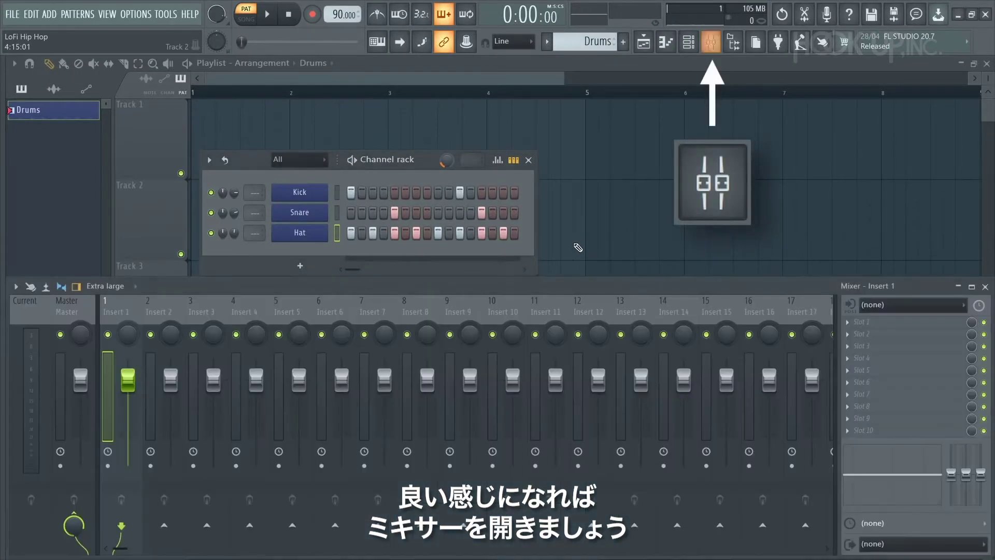
Step: Route the Kick, Snare and Hat channels to mixer Insert 1
key("F9")
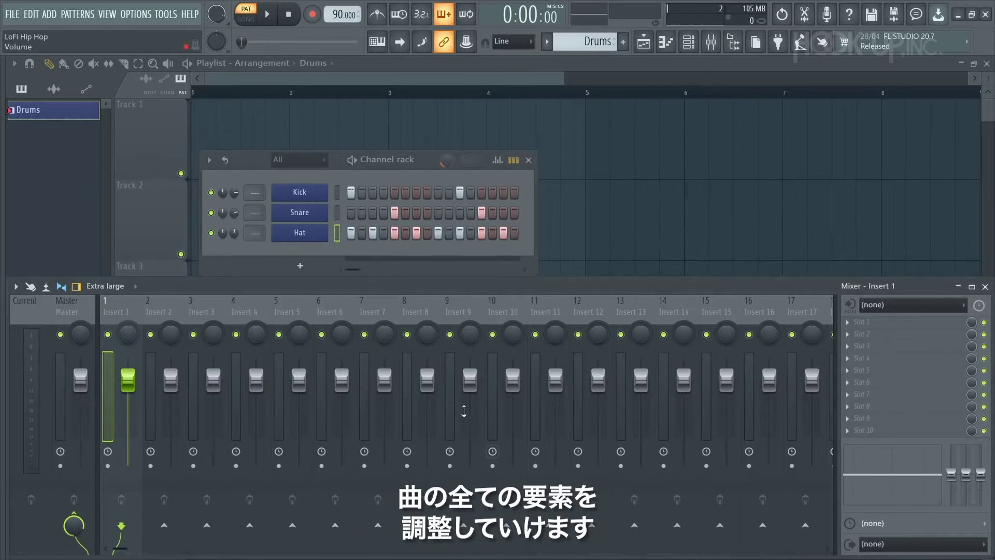
left_click(337, 193)
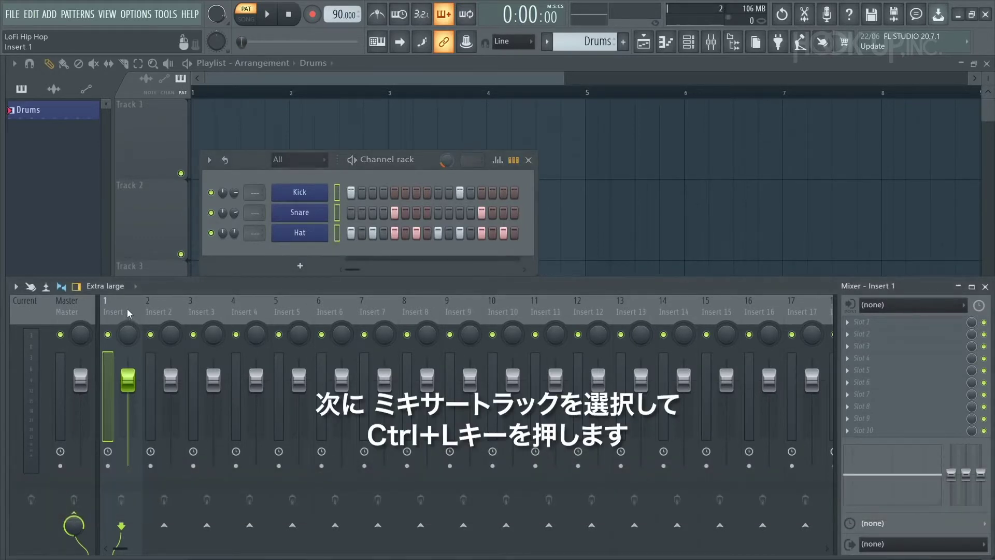
key("ctrl+l")
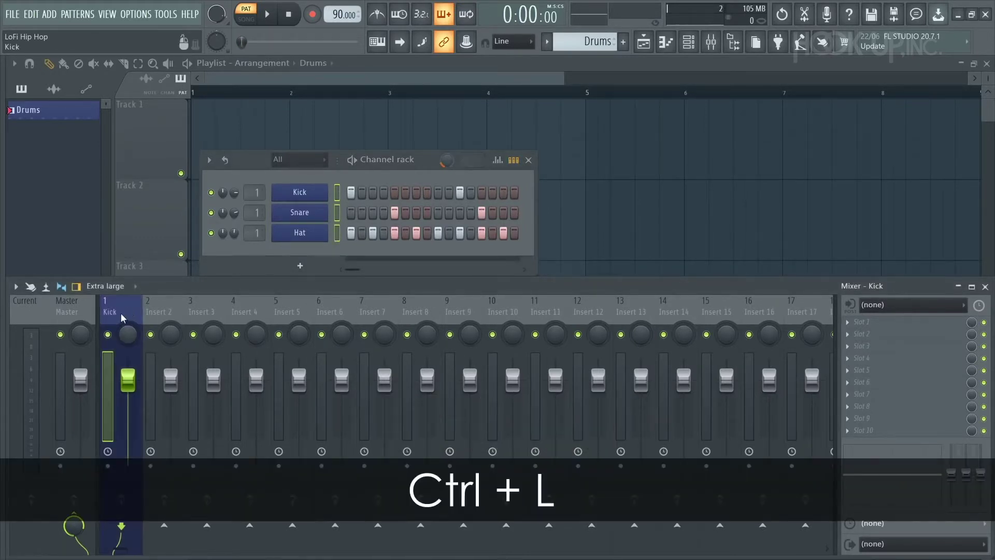
Step: Name Insert 1 Drums and lower its fader to about -12.4 dB
double_click(125, 312)
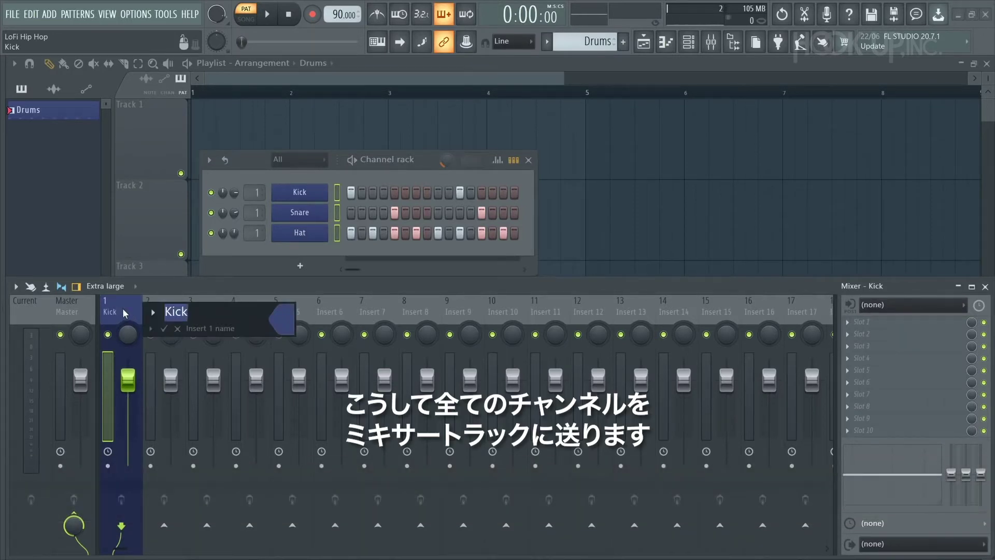
type("Drums")
key("Return")
left_click(268, 15)
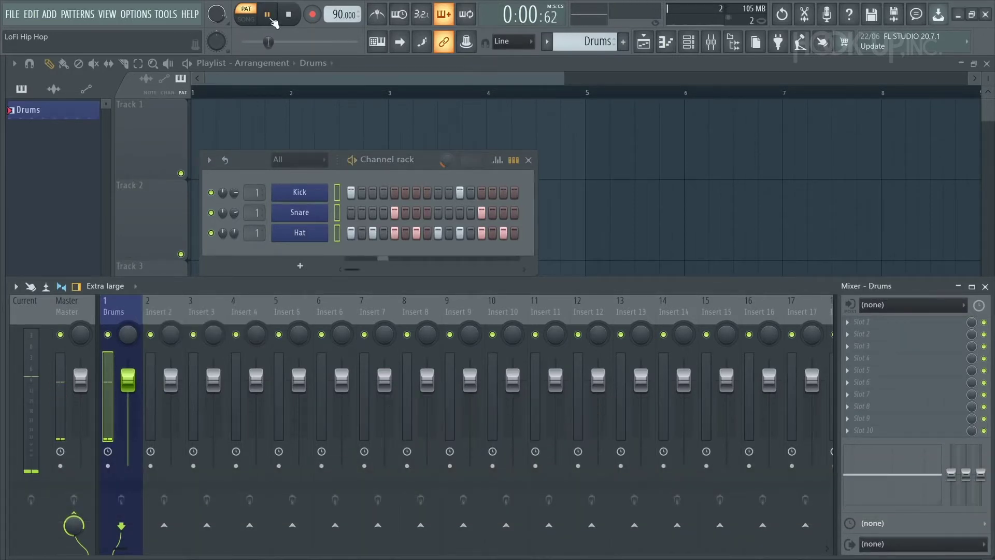
mouse_move(128, 380)
left_mouse_down()
mouse_move(128, 423)
mouse_move(128, 380)
left_mouse_up()
key("space")
key("F9")
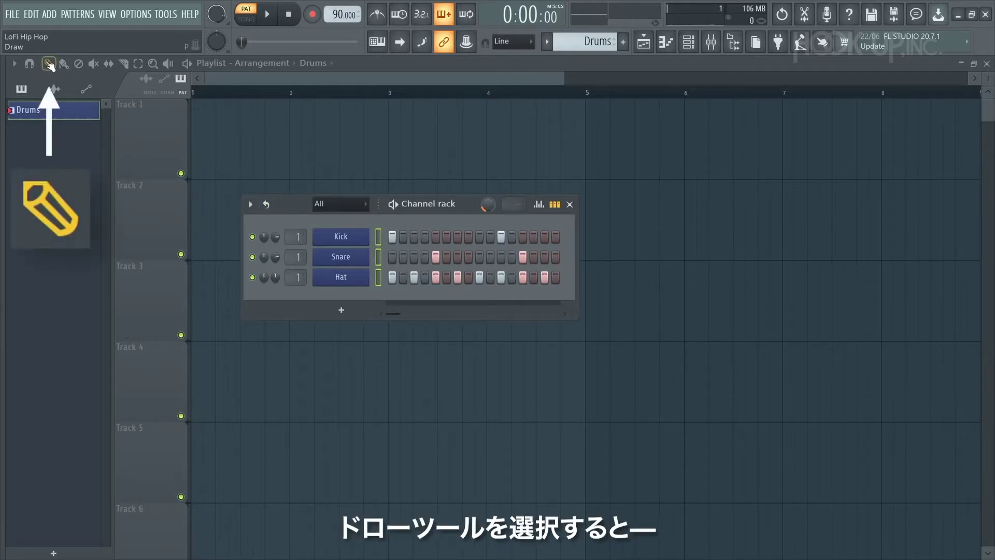
Step: Place Drums clips in bars 1–4 of Track 1 and name the track Drums
left_click(196, 132)
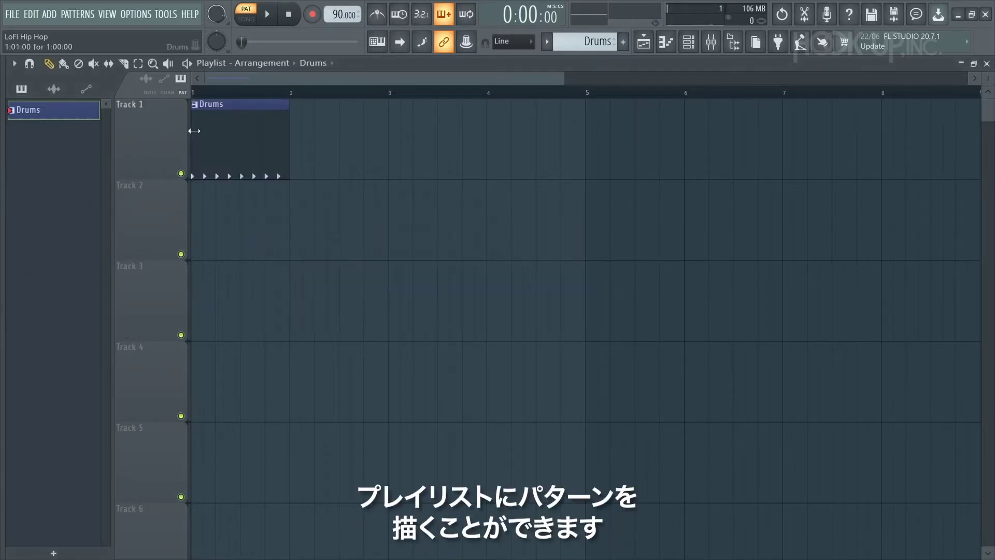
left_click(296, 135)
left_click(400, 136)
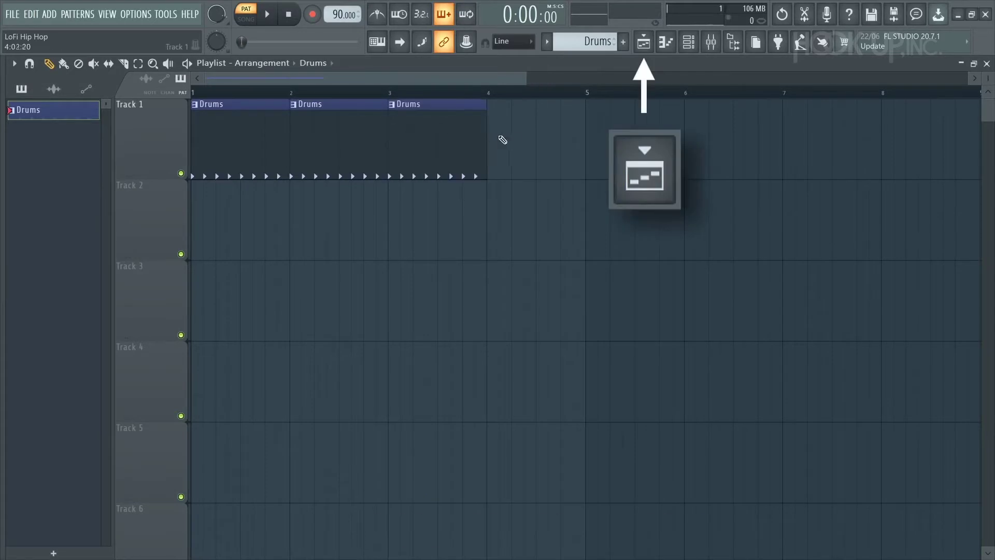
left_click(496, 138)
left_click_drag(526, 78, 510, 77)
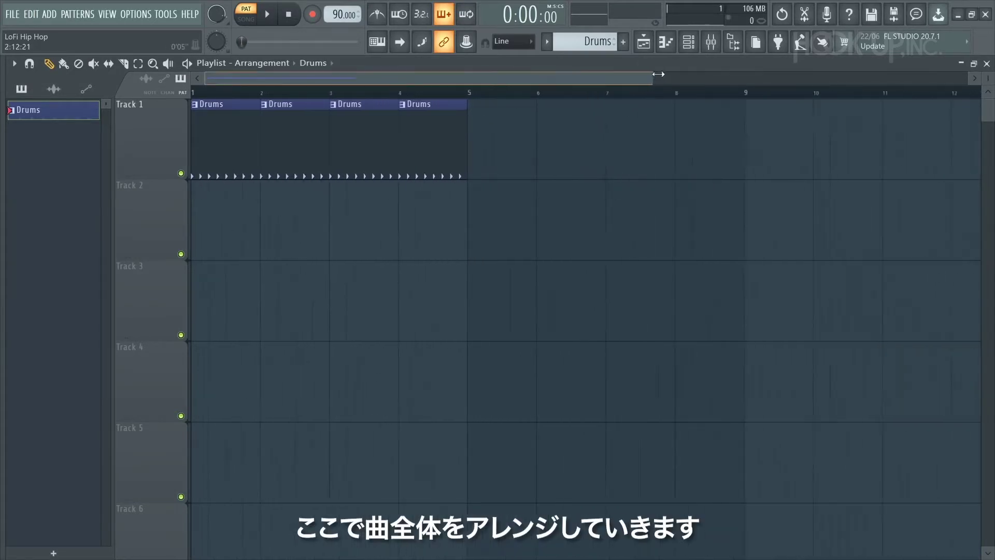
left_click_drag(658, 74, 516, 74)
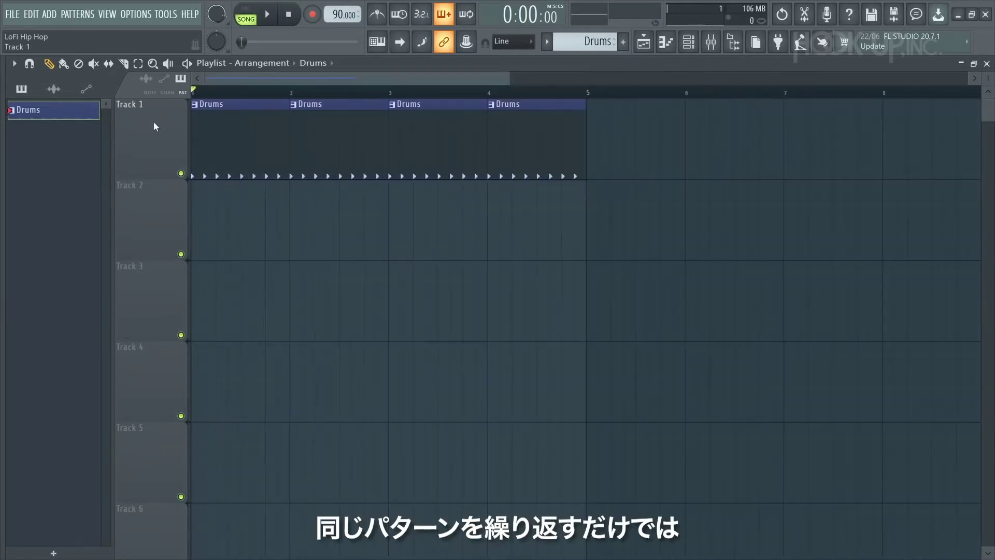
left_click_drag(58, 111, 145, 130)
Step: Clone the Drums pattern to create a Drums #2 pattern and check its channels
right_click(58, 114)
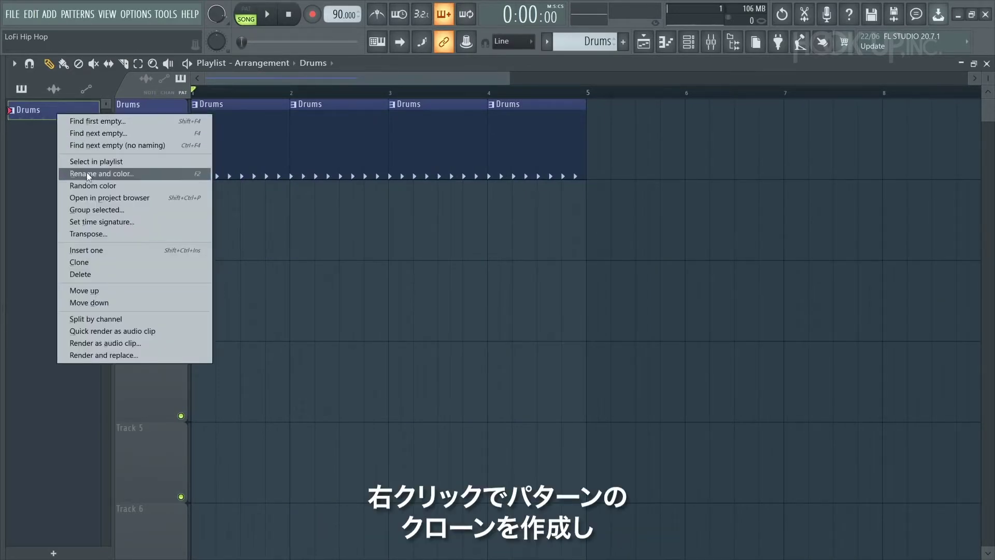
left_click(95, 260)
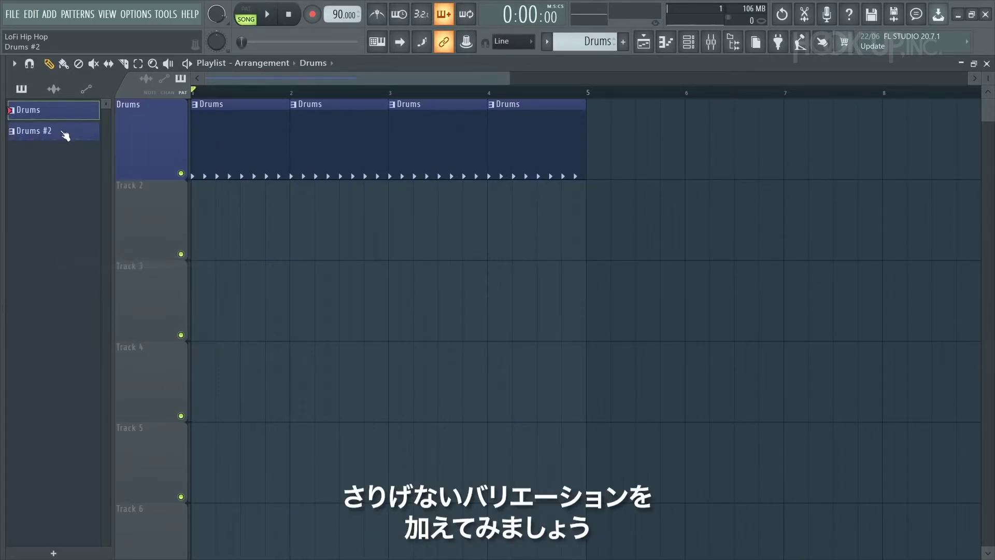
left_click(688, 42)
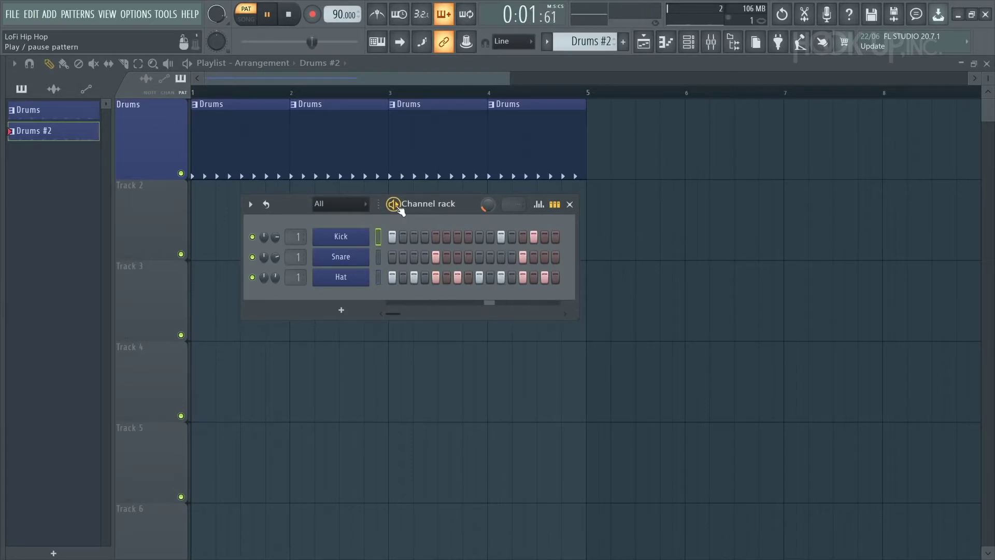
key("space")
left_click(570, 203)
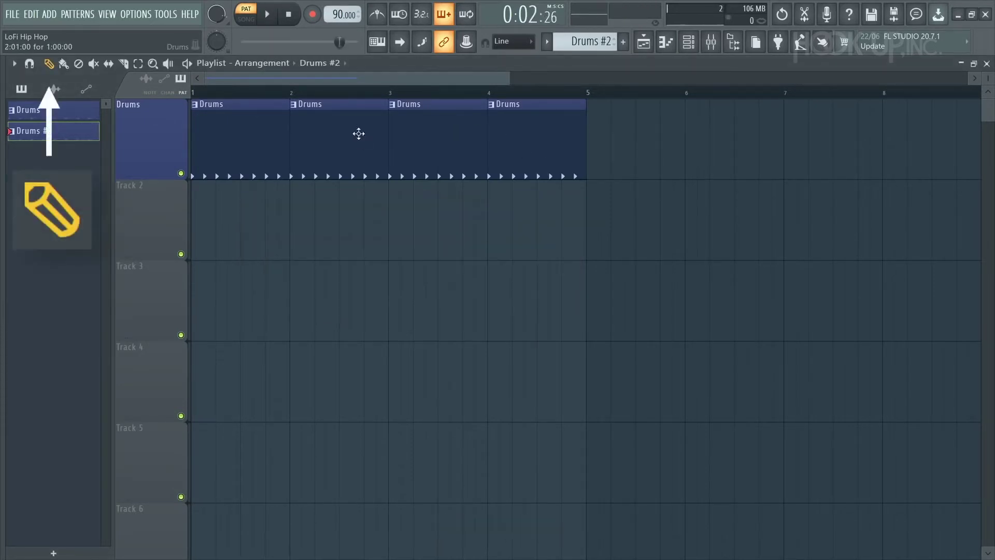
Step: Swap the bar 2 and 4 Drums clips for Drums #2, then copy all four bars into bars 5–8
right_click(315, 129)
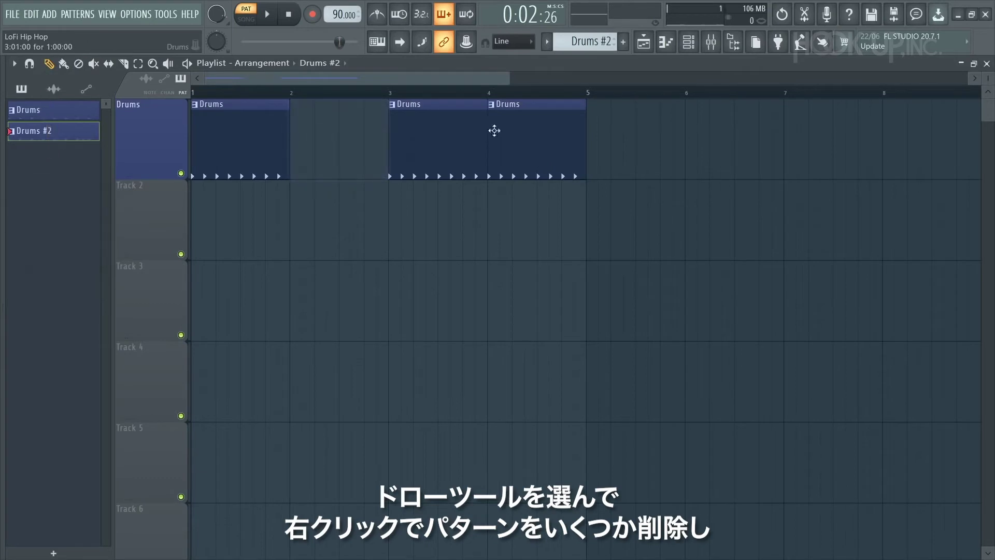
right_click(540, 133)
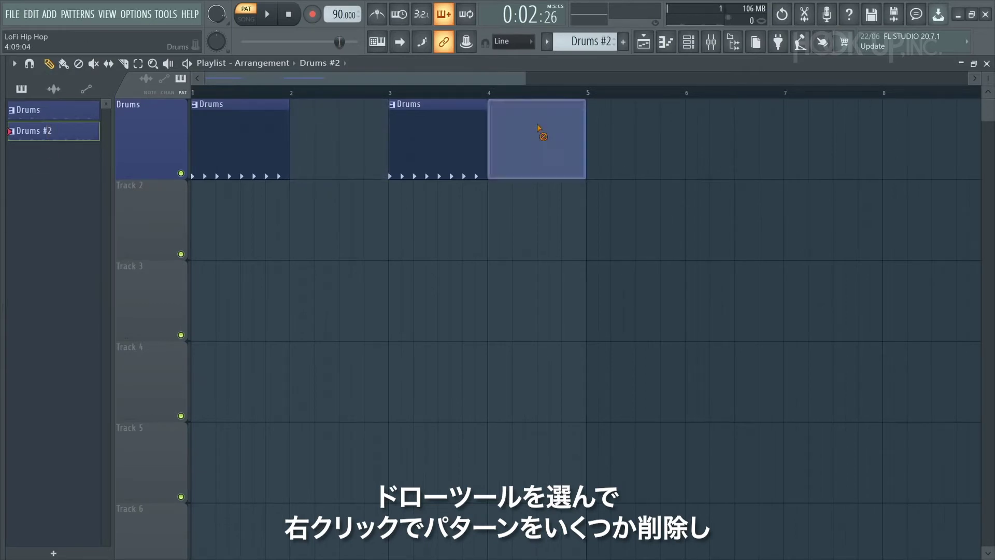
left_click(296, 176)
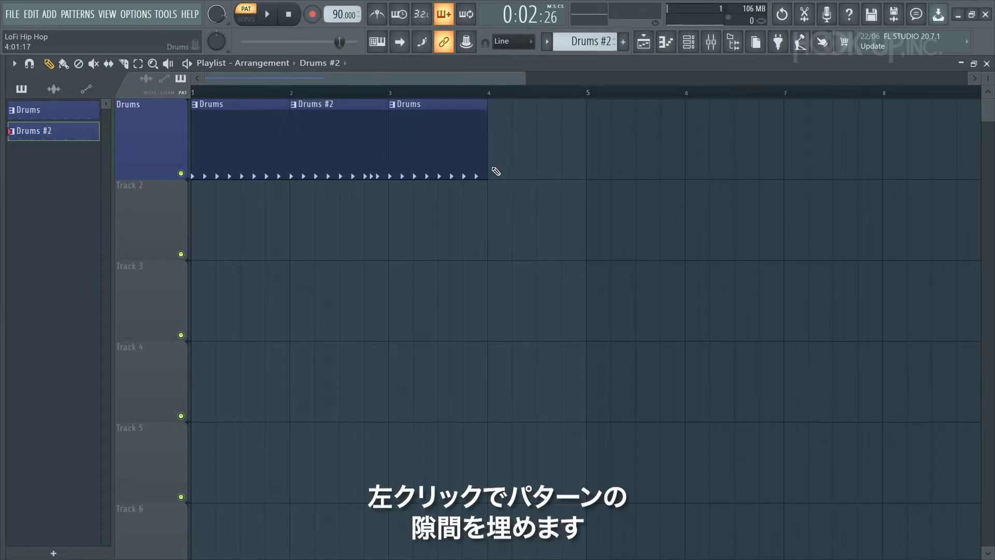
left_click(492, 169)
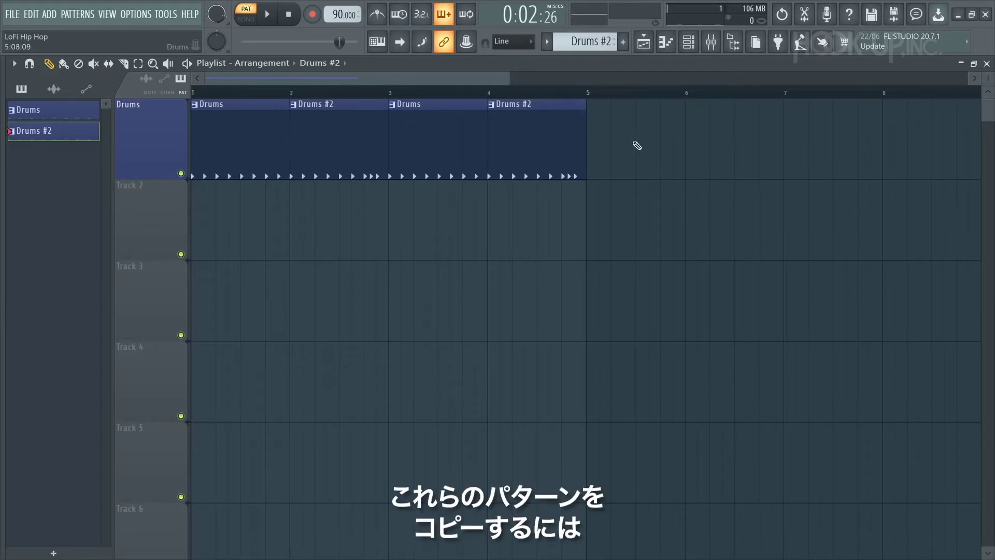
left_click_drag(633, 140, 204, 148)
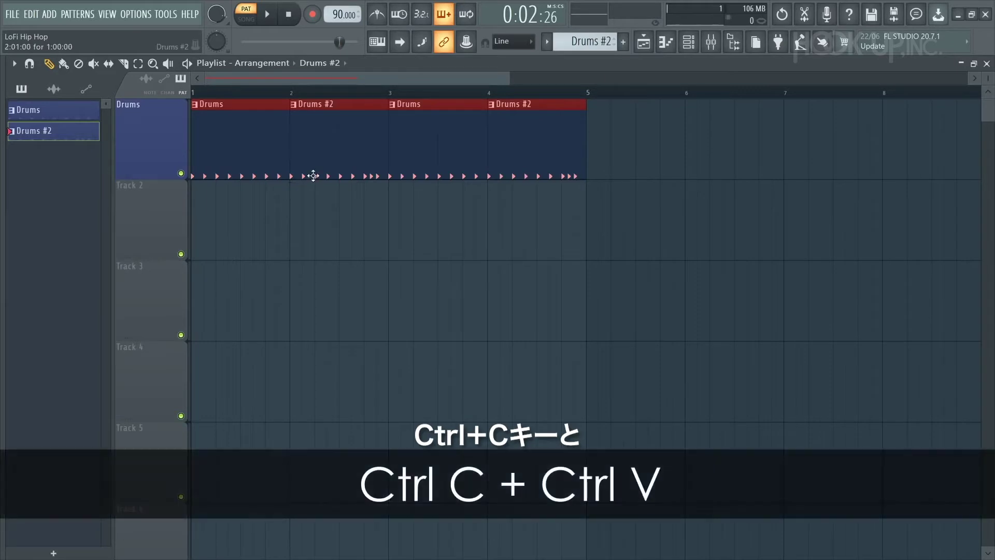
key("ctrl+v")
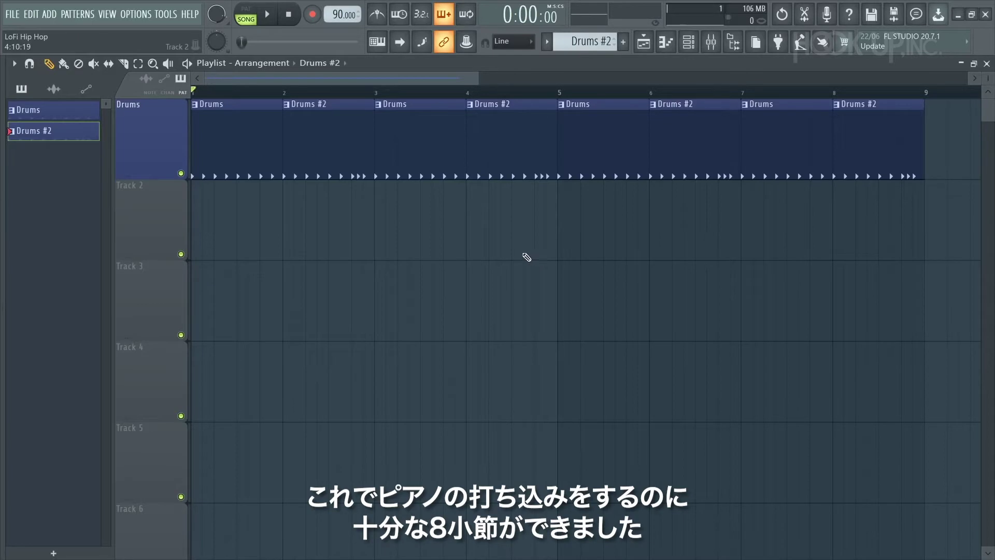
key("F8")
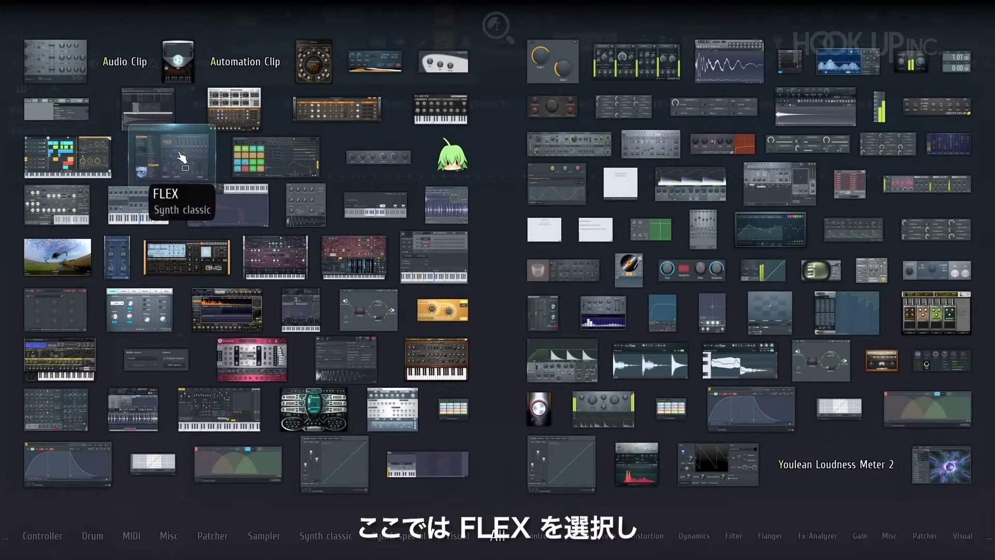
Step: Drop FLEX onto Track 2 and load the Stage Grand preset from the Essential Pianos pack
left_click_drag(176, 155, 151, 206)
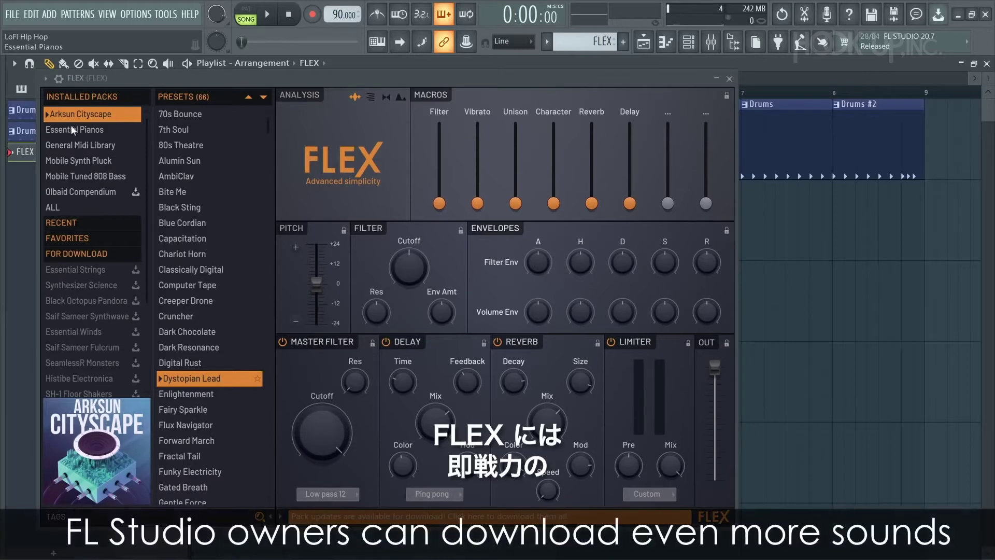
left_click(76, 130)
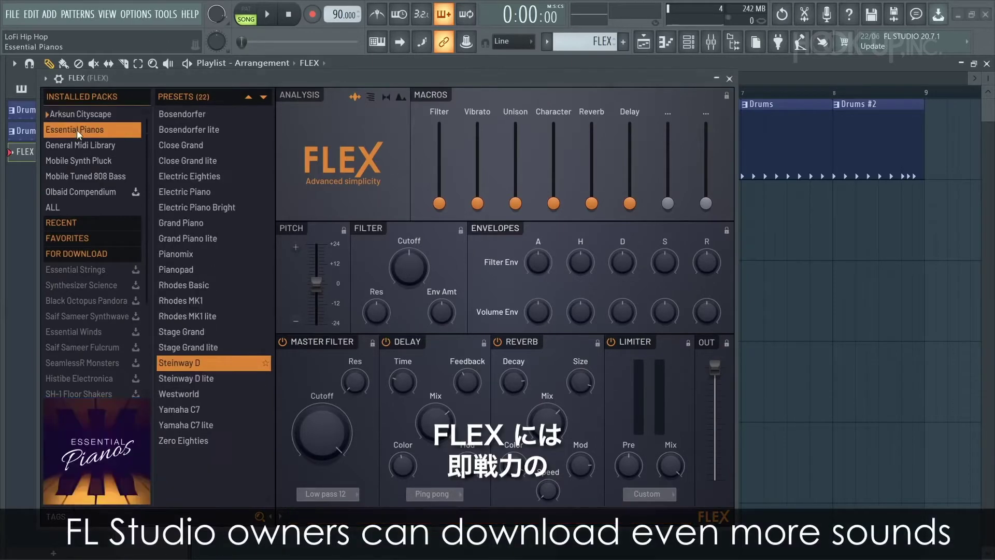
left_click(89, 160)
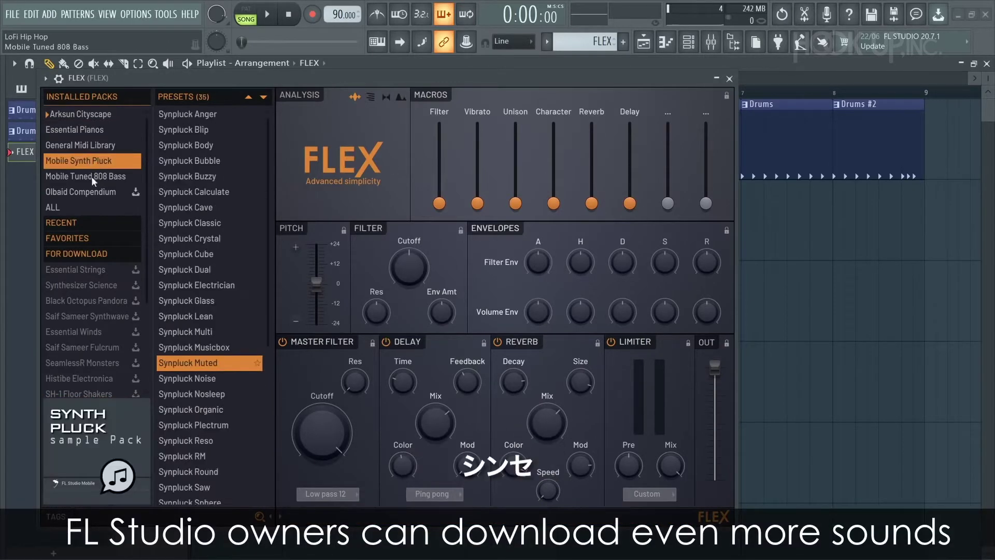
left_click(98, 129)
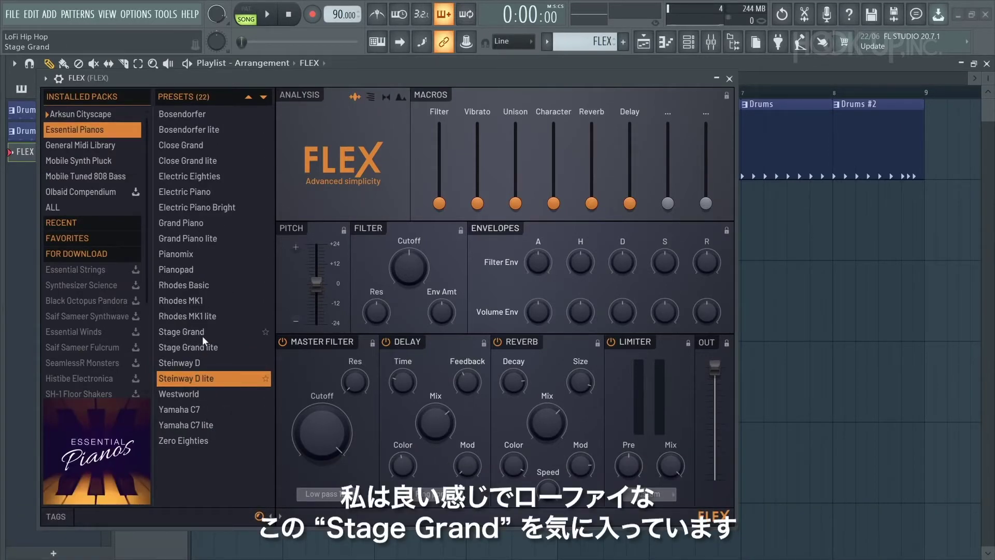
left_click(205, 333)
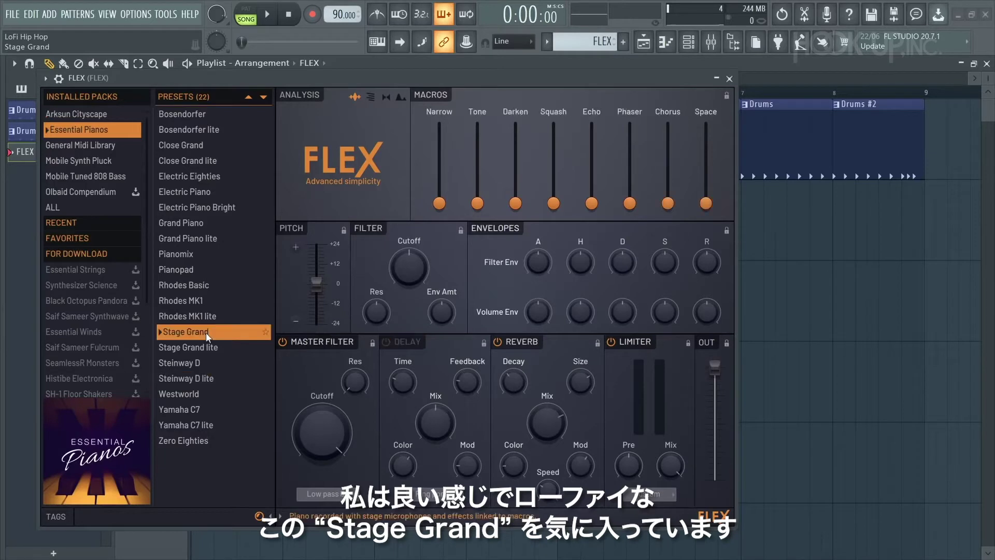
Step: Close the FLEX window and rename Track 2 to 'Piano'
left_click(730, 79)
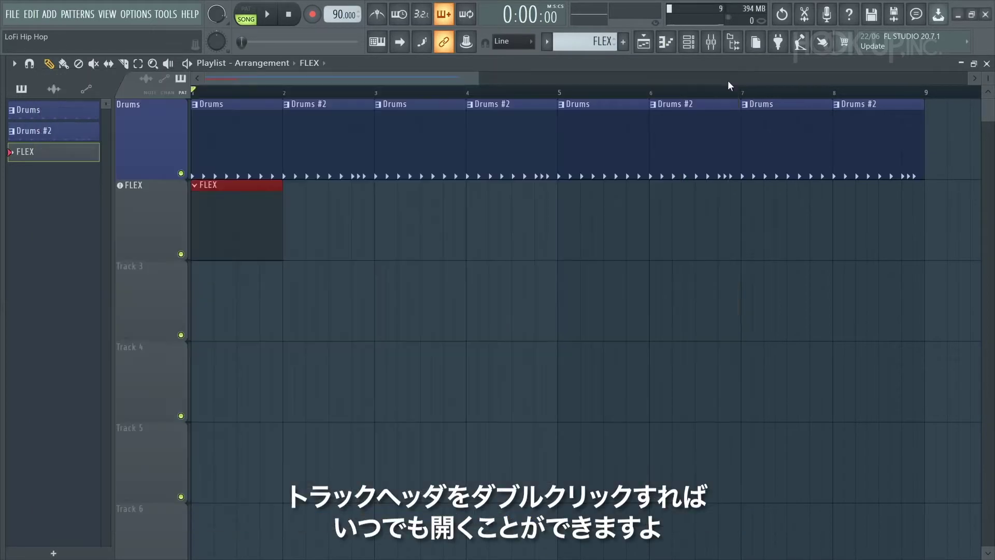
double_click(147, 202)
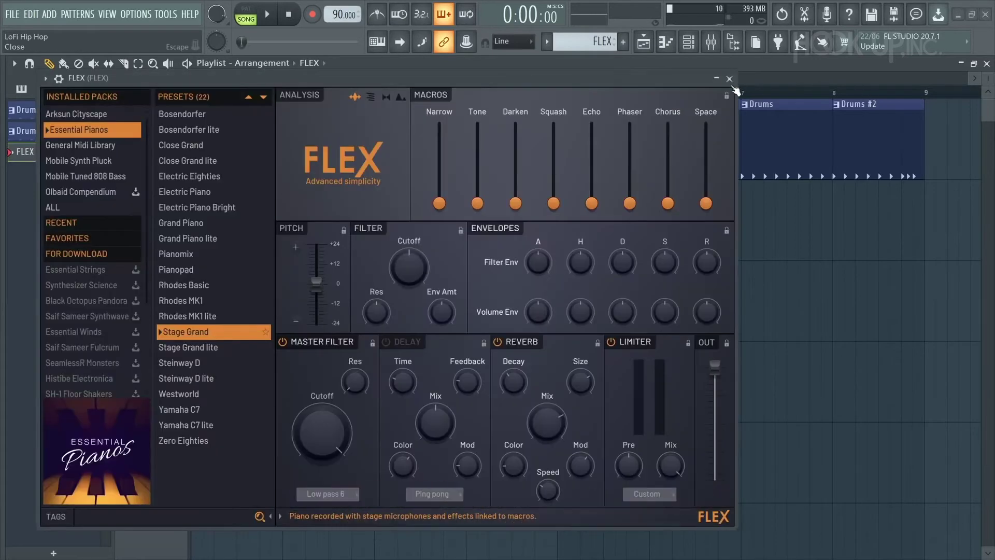
key("Escape")
key("F2")
type("Piano")
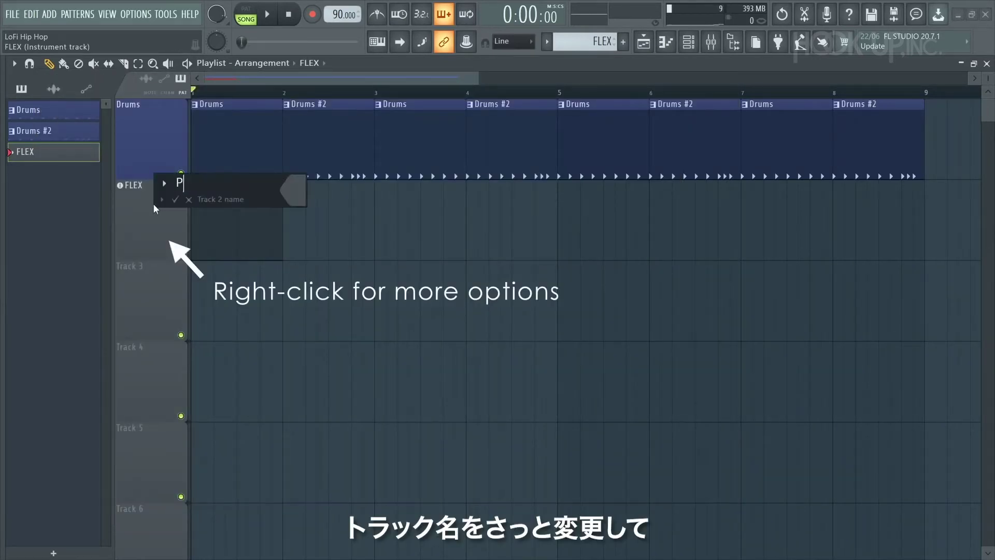
left_click(294, 190)
key("Return")
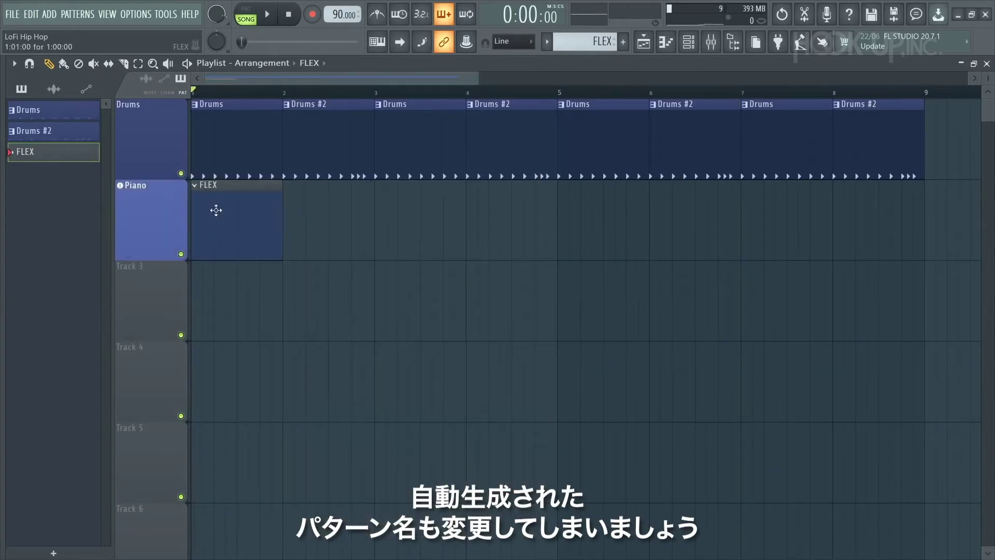
Step: Rename the FLEX pattern to 'Piano' and stretch its clip to four bars
left_click(195, 187)
left_click(235, 247)
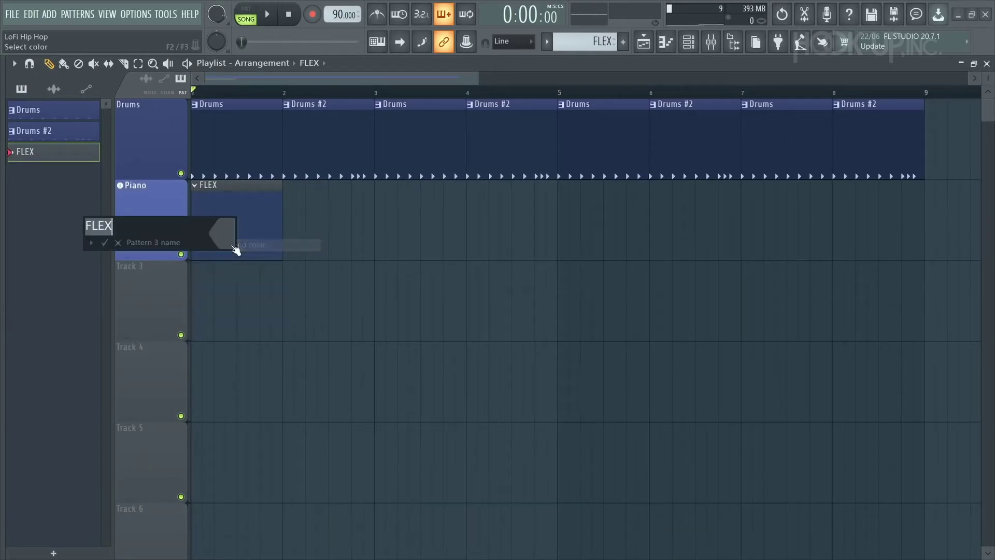
type("Piano")
key("Return")
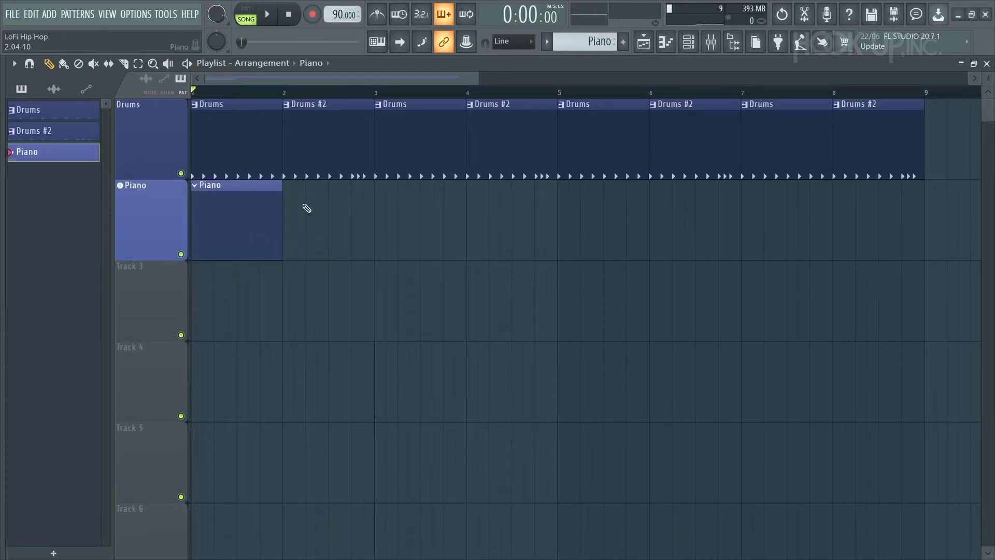
left_click_drag(282, 188, 314, 186)
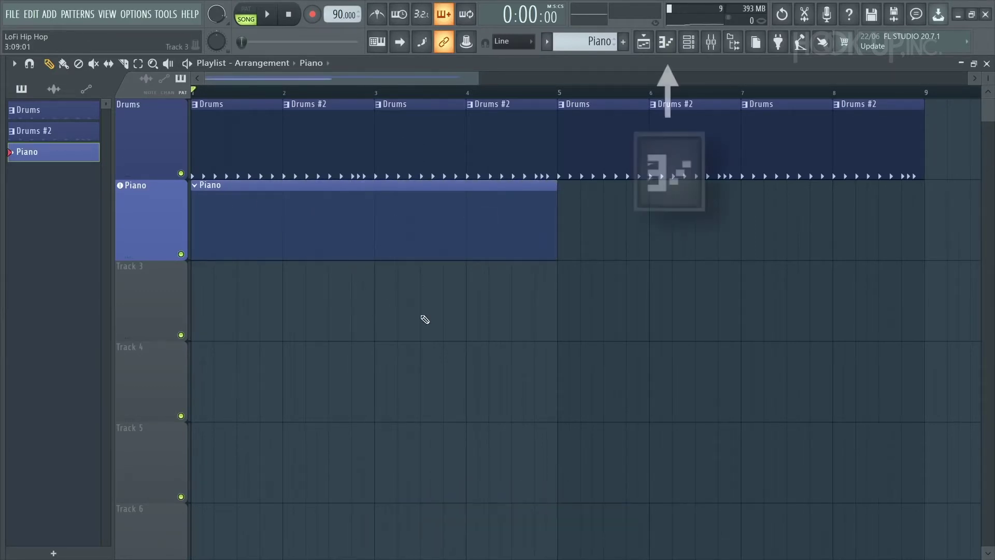
Step: Place a G#3 note at bar 1 of the Piano pattern with velocity around 30%
left_click(668, 47)
left_click(59, 410)
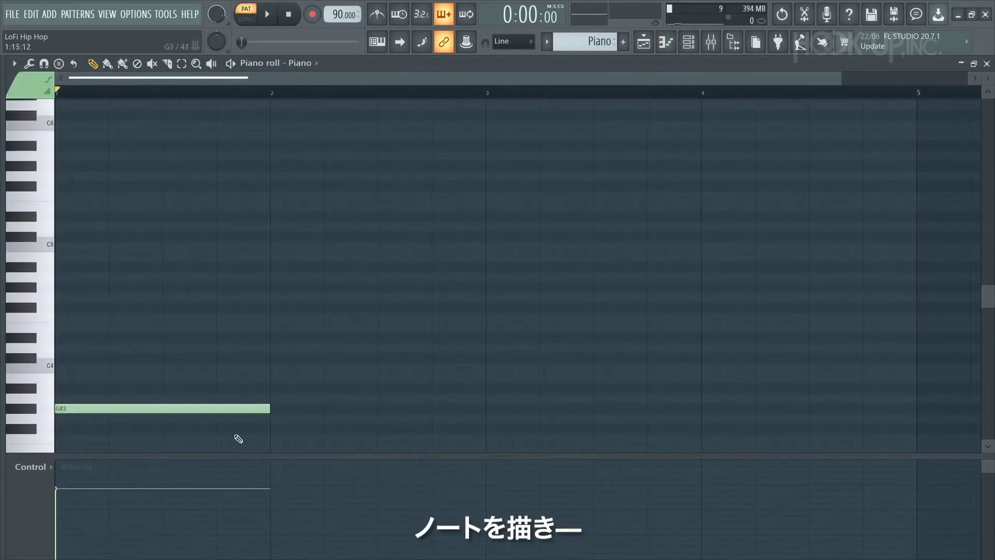
key("space")
key("space")
left_click_drag(62, 493, 64, 539)
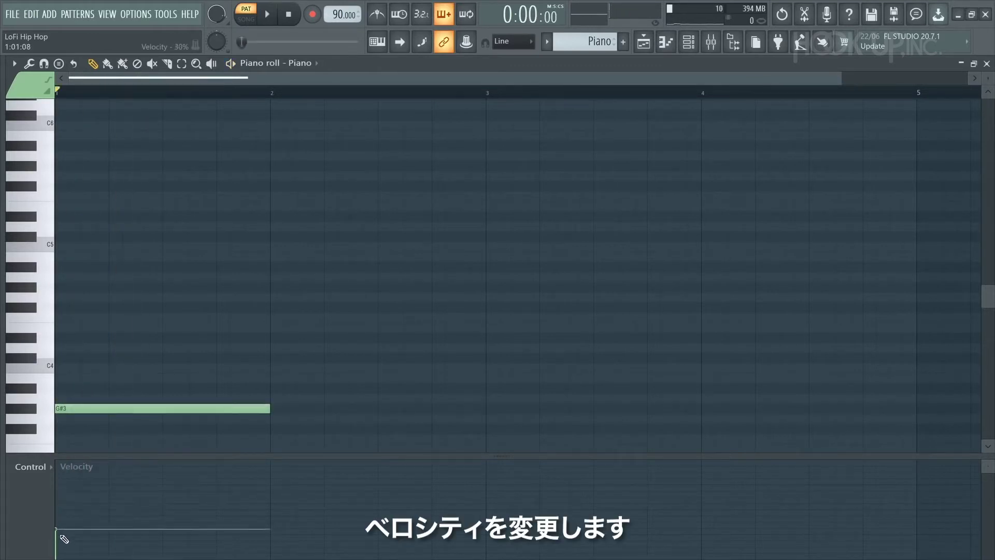
key("space")
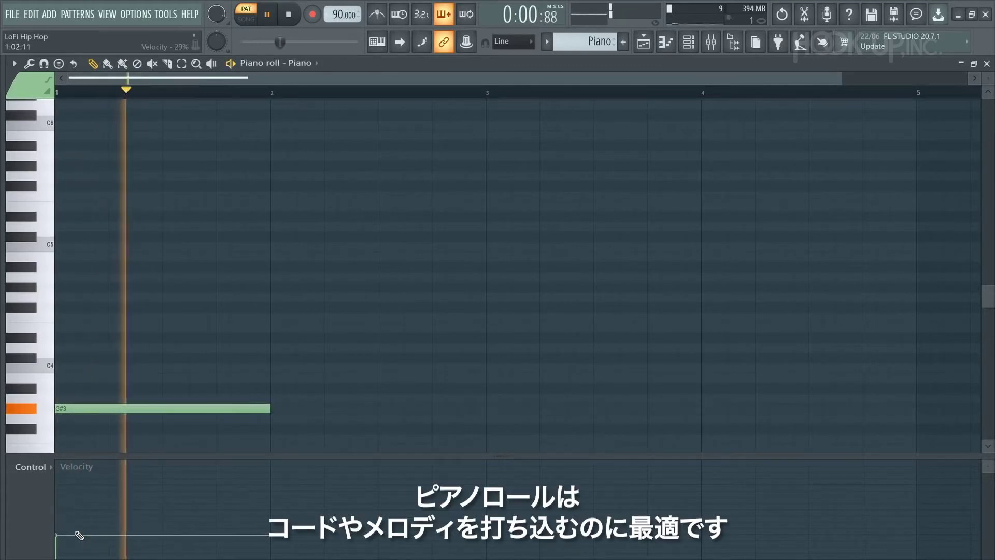
key("space")
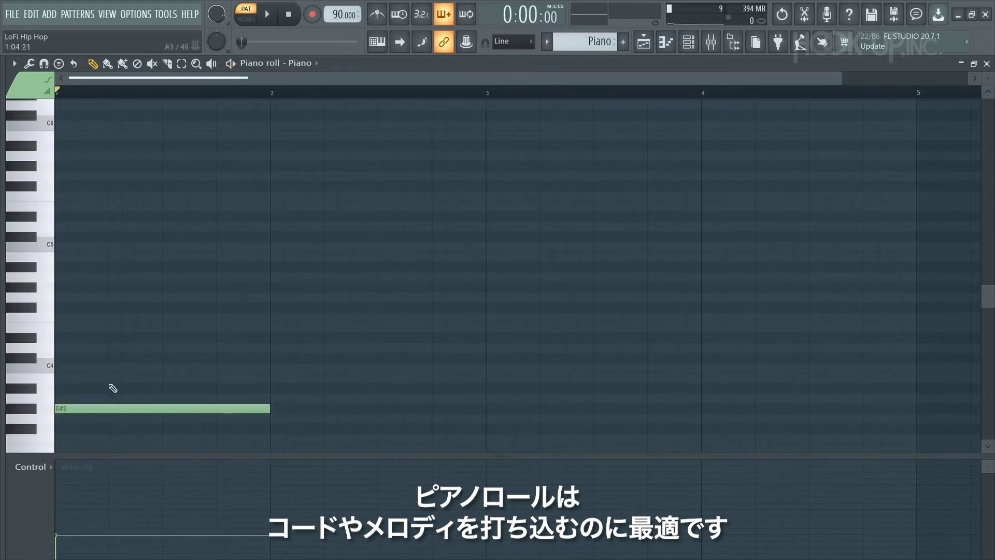
Step: Complete the first chord with B4, D#5 and F#5, and add F#4 to the second chord
left_click(64, 256)
left_click(60, 217)
left_click(56, 186)
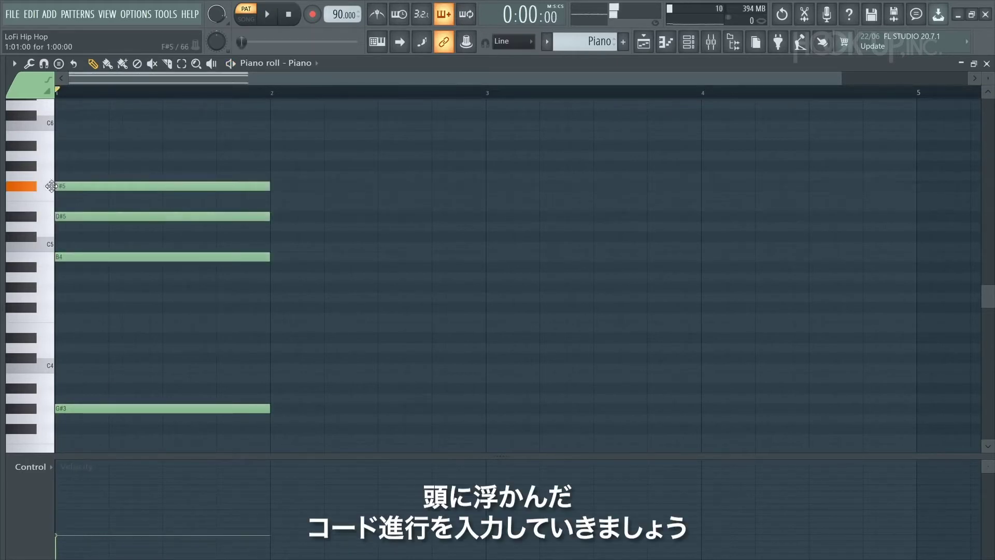
key("space")
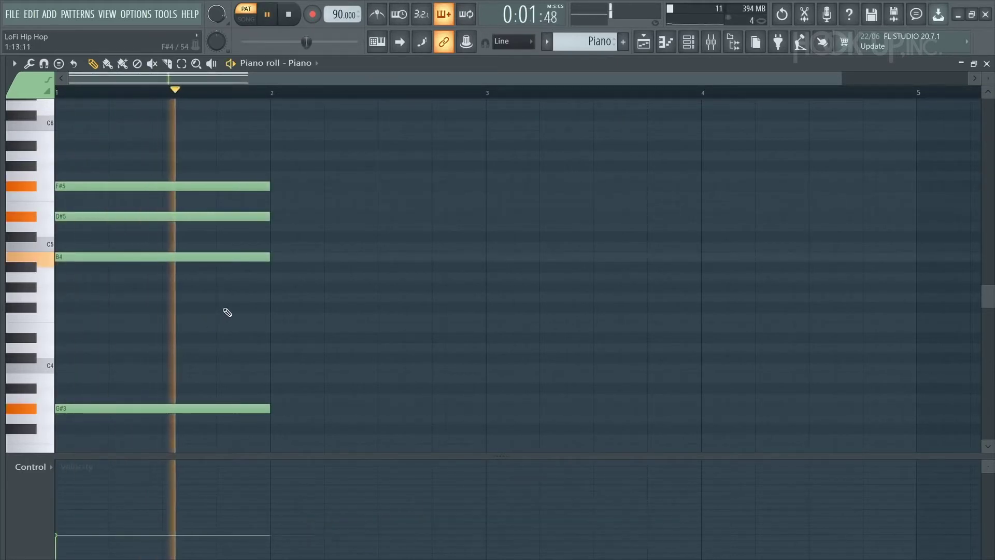
key("space")
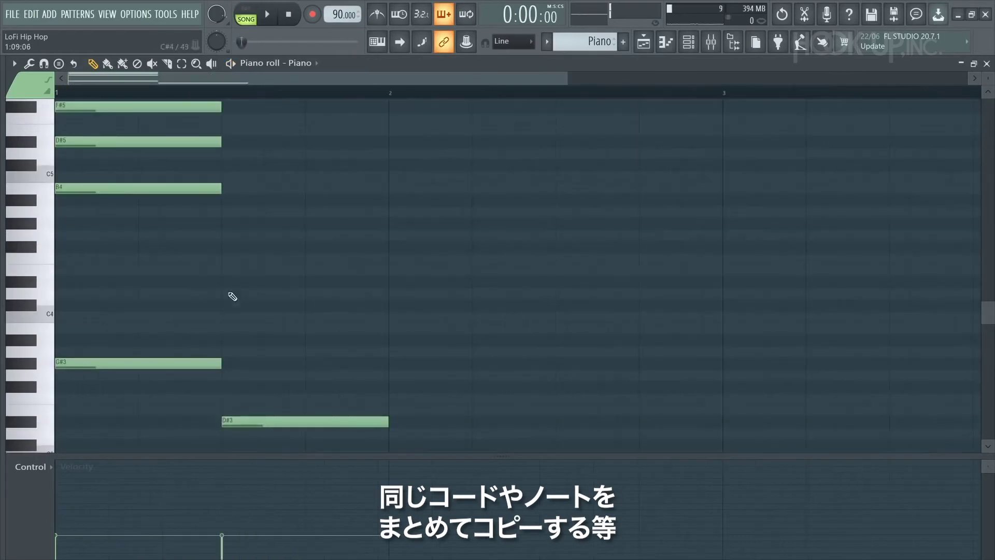
left_click(226, 248)
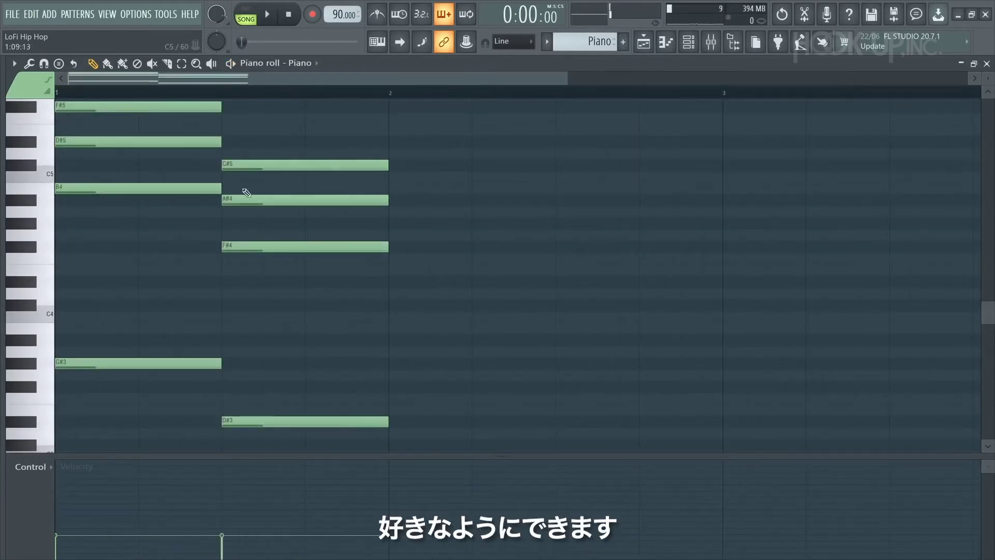
key("space")
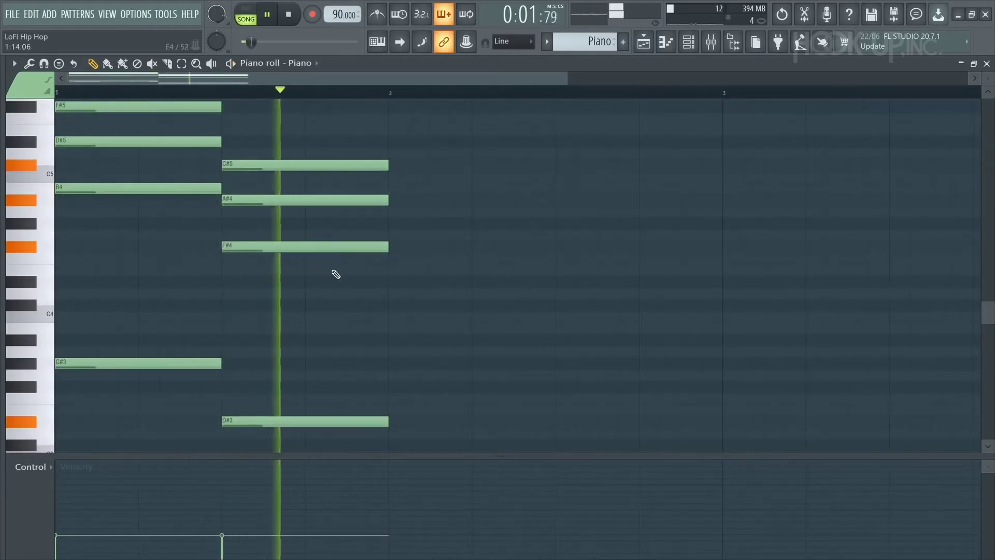
Step: Shorten the second chord's notes and add an E3 to start the last chord
key("space")
left_click_drag(386, 193, 377, 451)
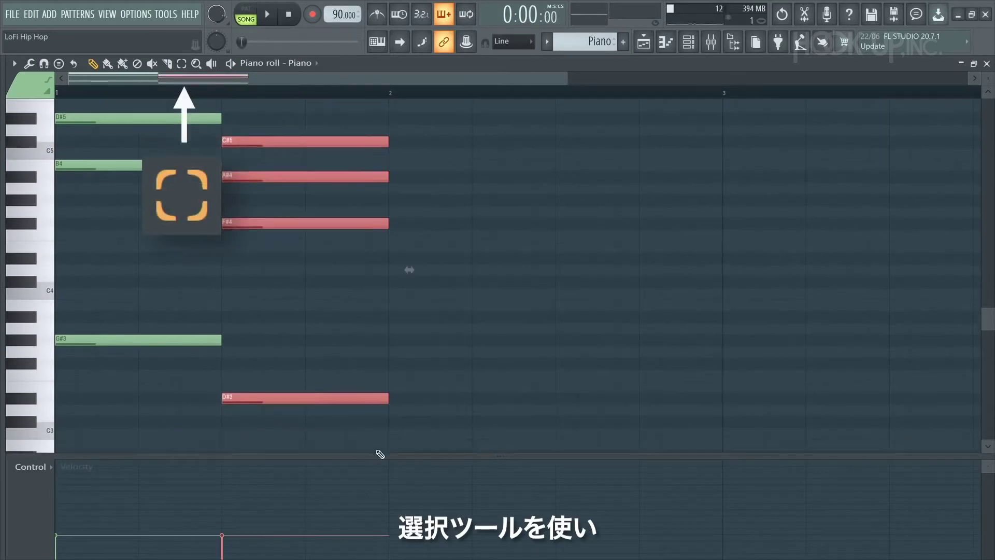
left_click_drag(390, 398, 345, 405)
left_click(354, 409)
scroll(354, 409, "up", 1)
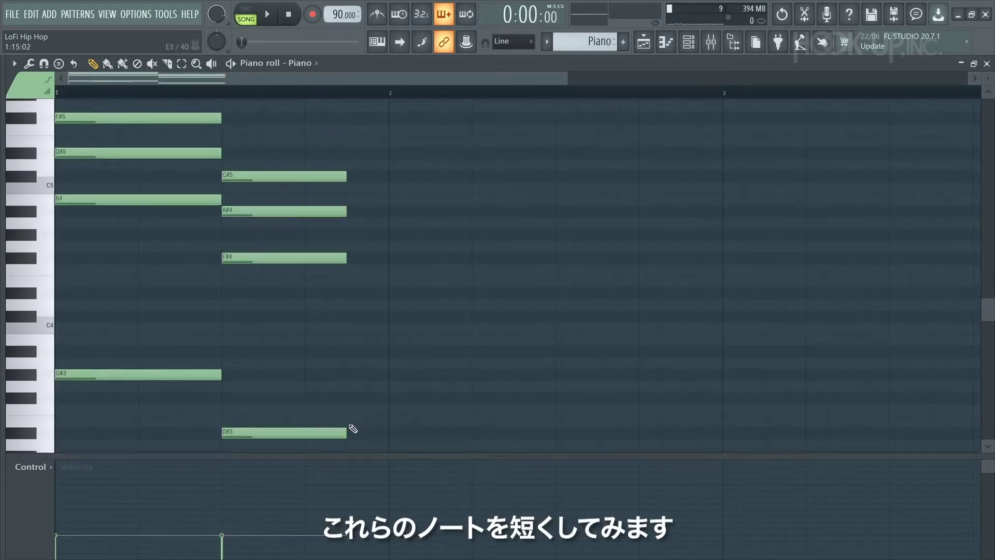
left_click(349, 421)
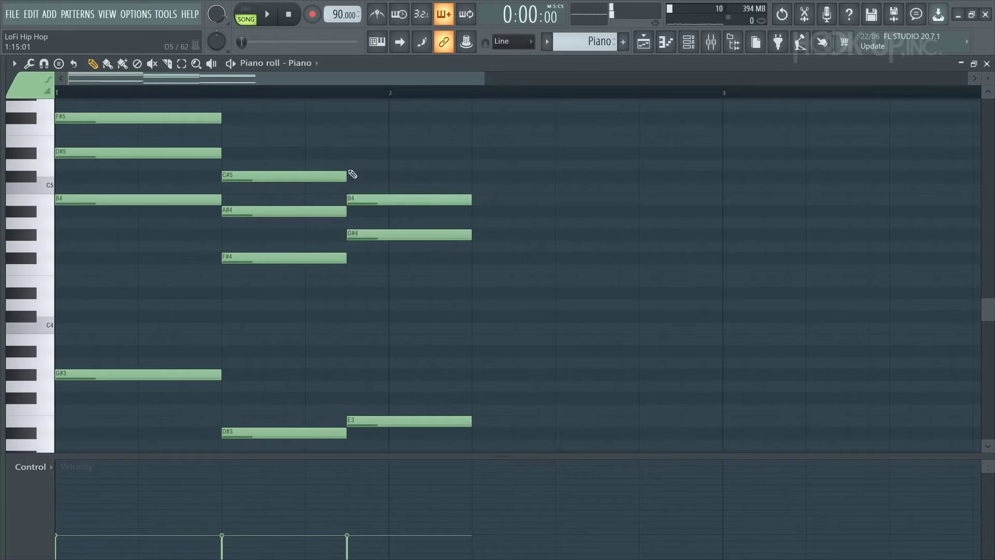
key("space")
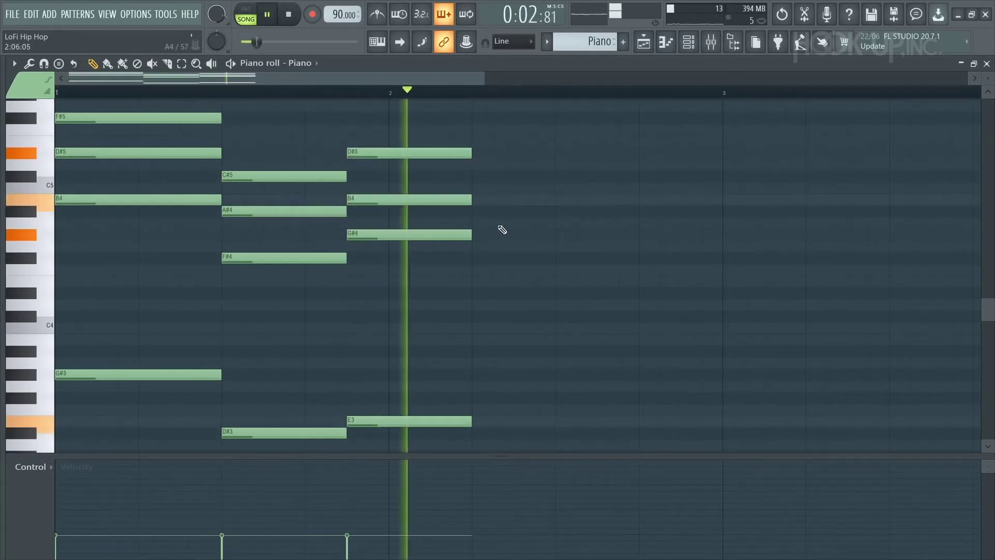
key("space")
scroll(422, 122, "down", 1)
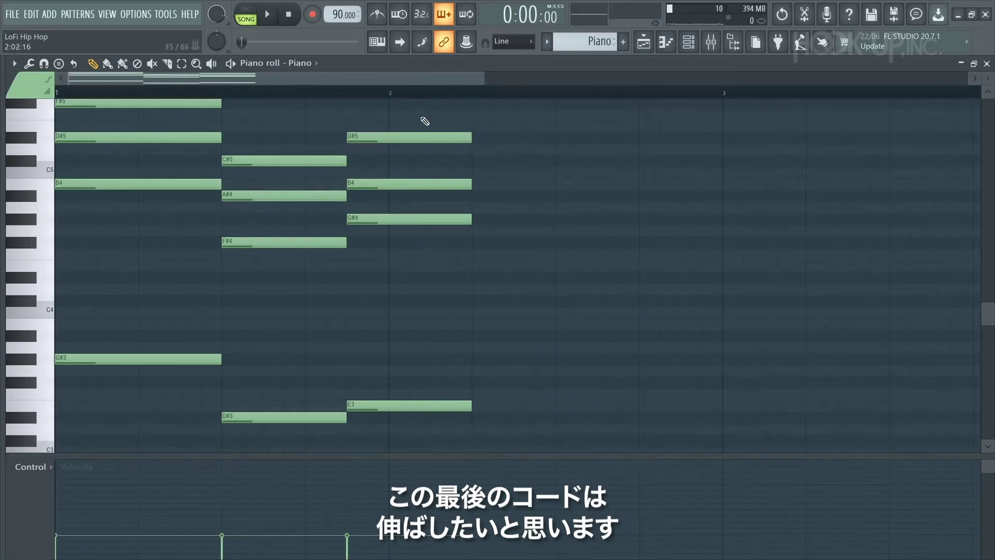
Step: Stretch the four-note last chord so it holds until bar 3
left_click(182, 63)
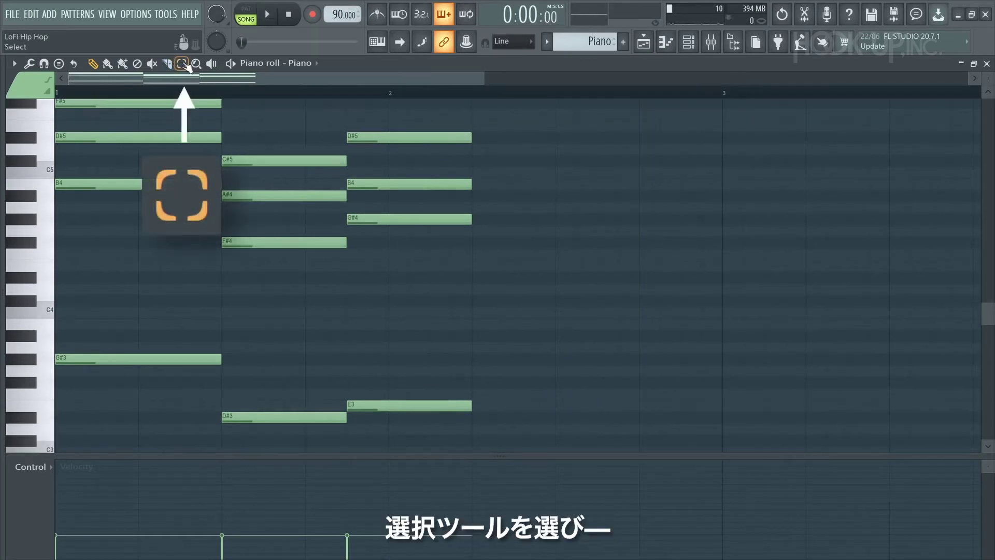
left_click_drag(497, 121, 436, 434)
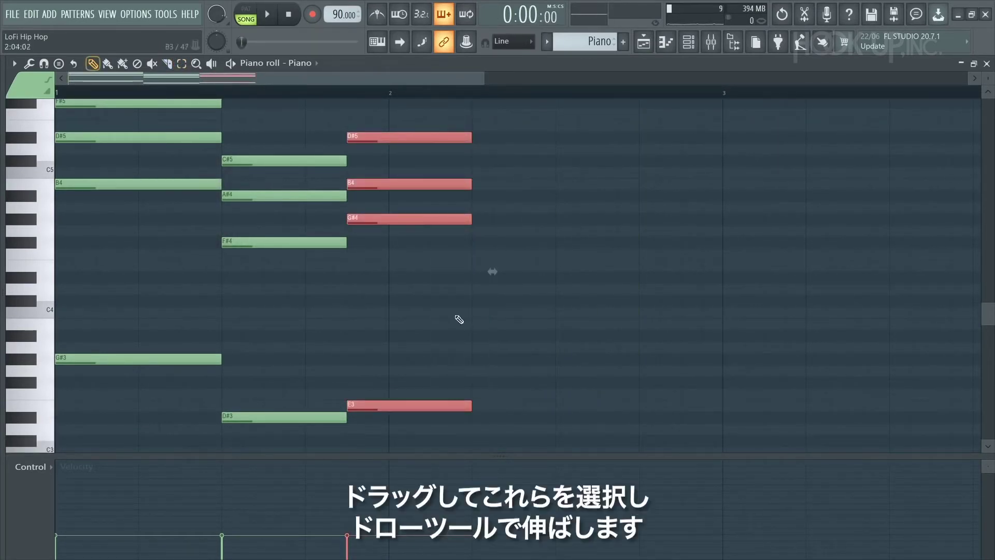
left_click_drag(470, 217, 715, 226)
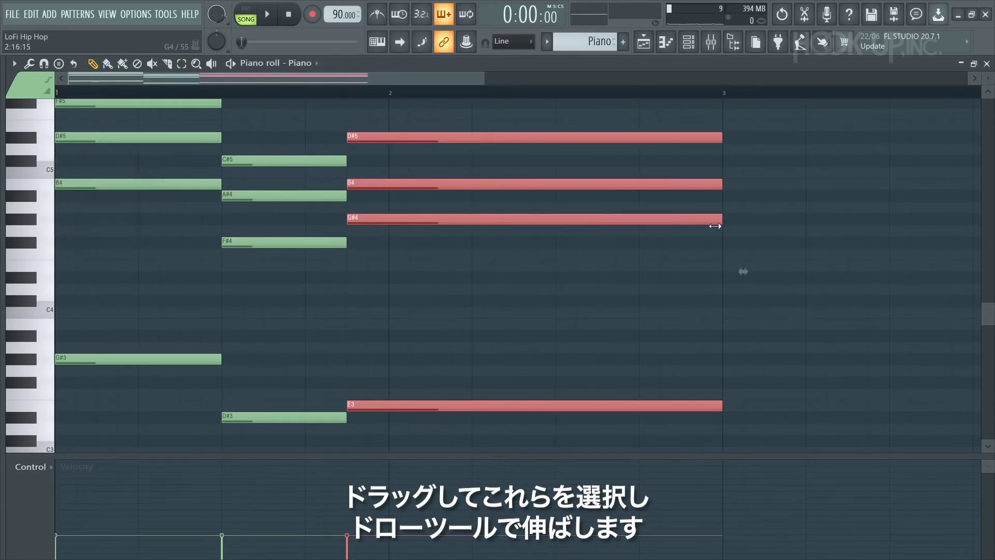
scroll(666, 269, "down", 4)
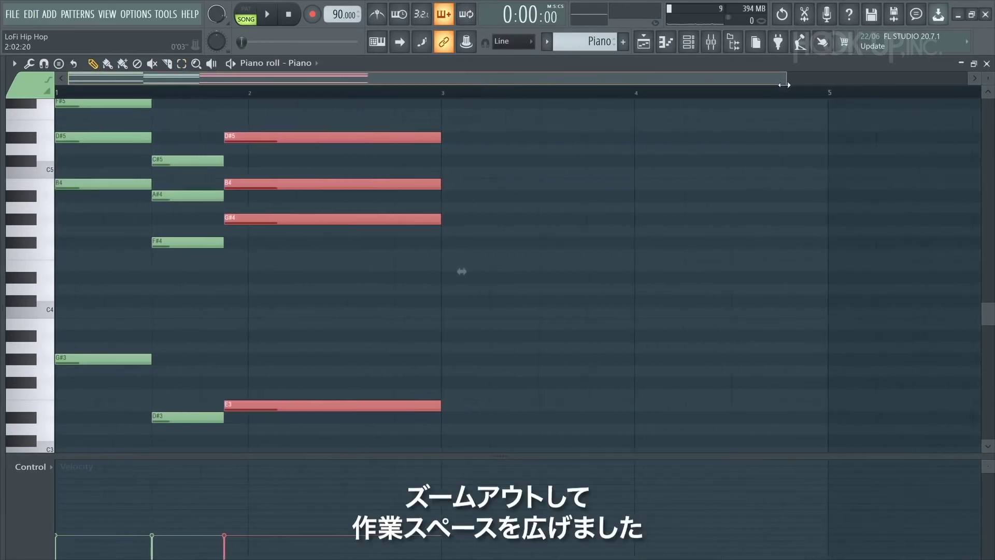
left_click(434, 284, "ctrl")
Step: Duplicate all twelve notes into the next bars, adding A#5 and F#5 and lowering the bar-4 chord
left_click_drag(482, 438, 76, 133)
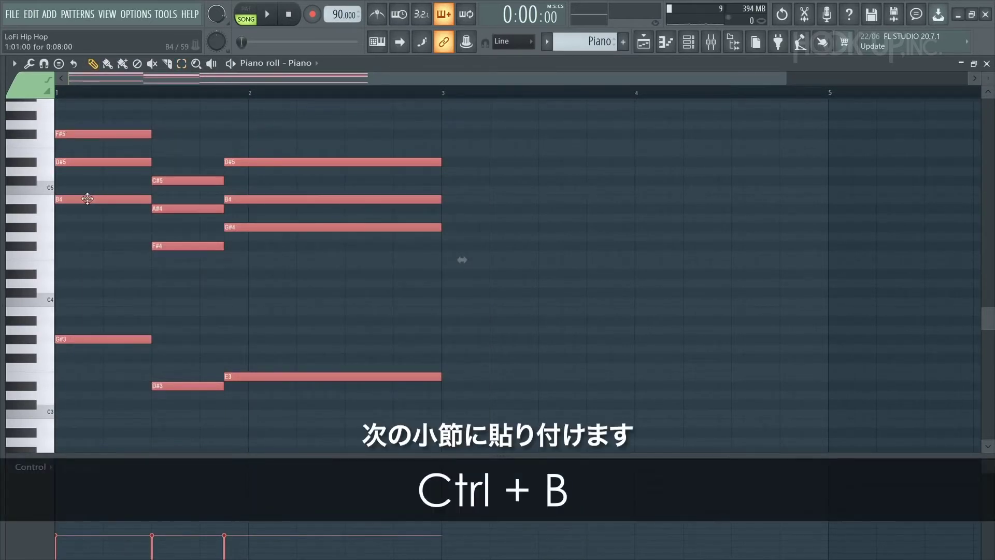
key("ctrl+b")
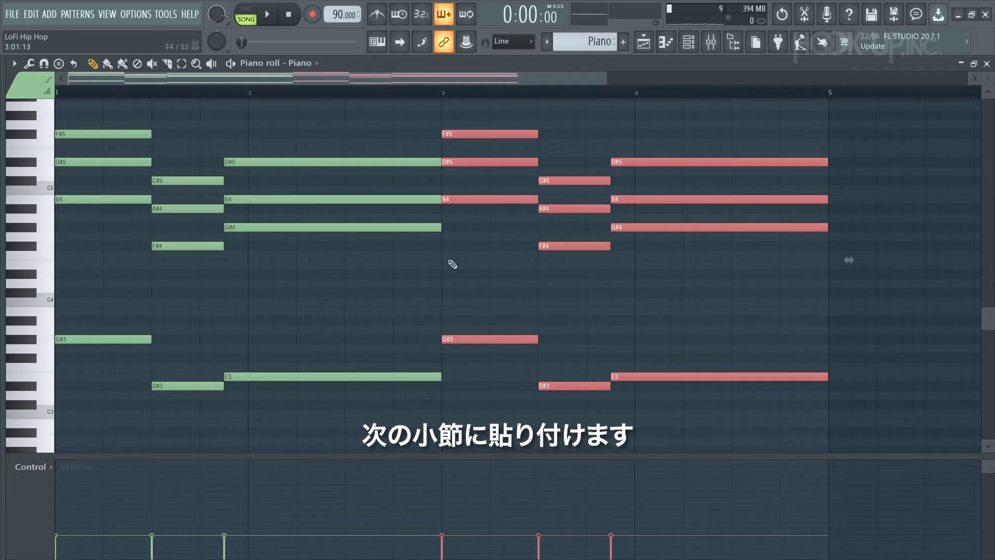
scroll(393, 95, "up", 2)
left_click(446, 117)
key("space")
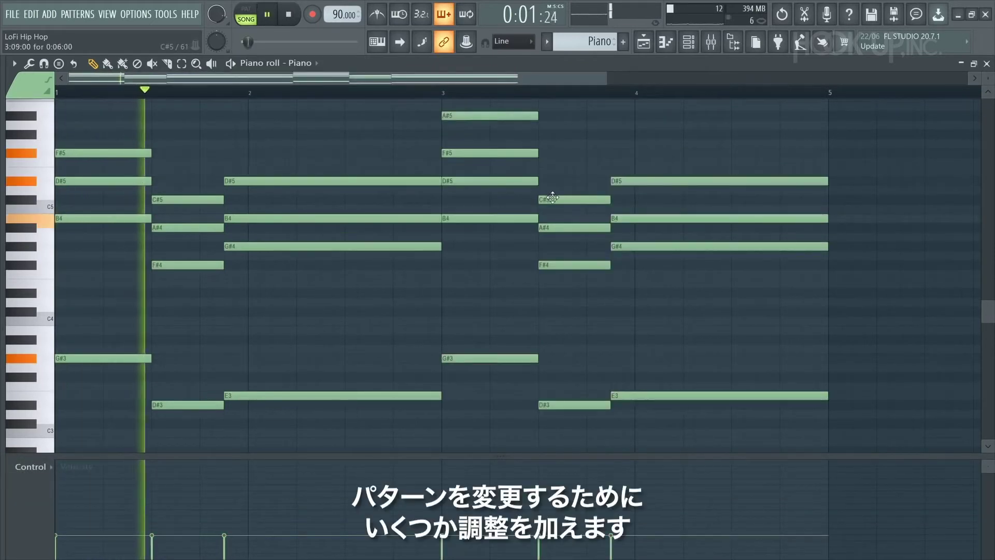
left_click(547, 153)
left_click_drag(664, 205, 681, 426)
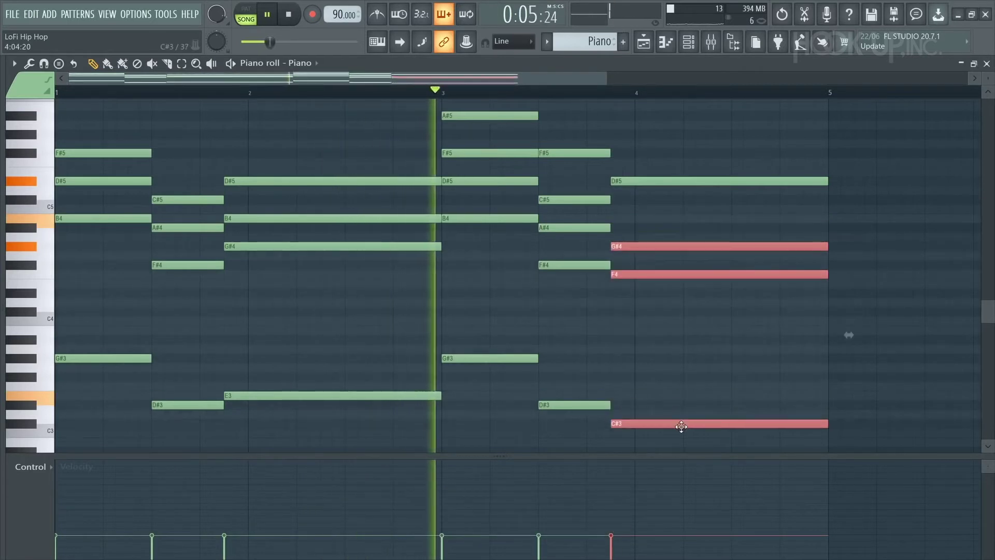
left_click(881, 332)
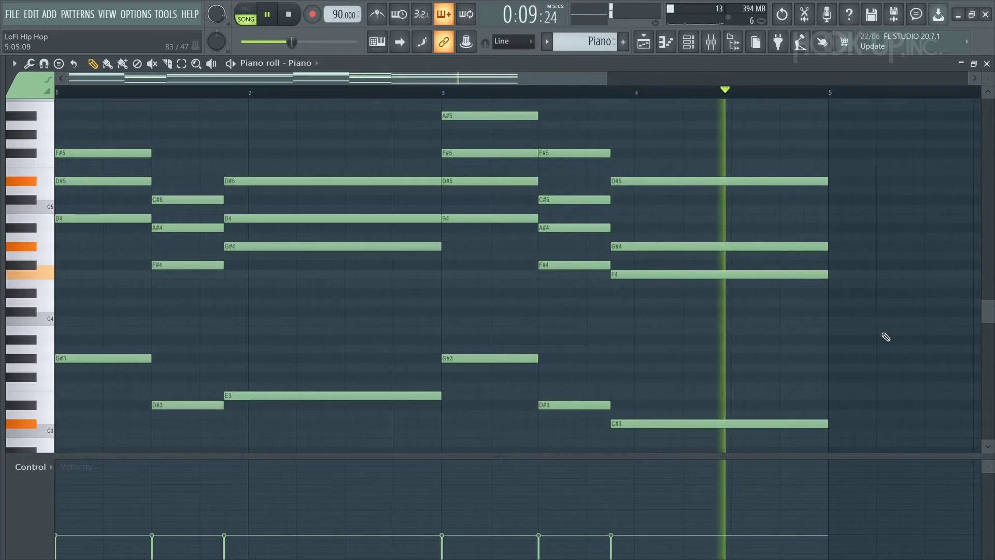
key("space")
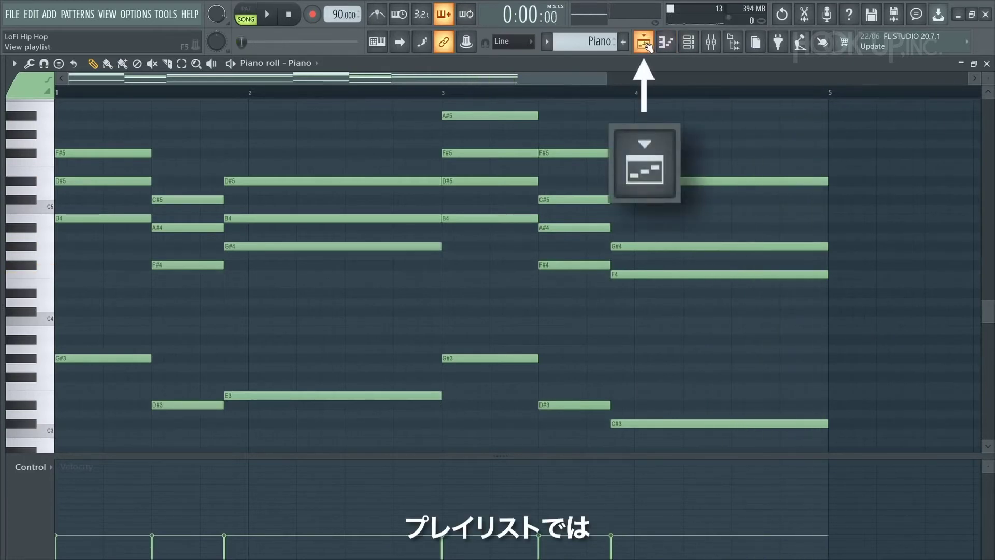
Step: Move the Piano clip to start at bar 5 and set the Drums fader to about -5.7 dB
left_click(645, 44)
left_click_drag(281, 205, 647, 207)
left_click(567, 94)
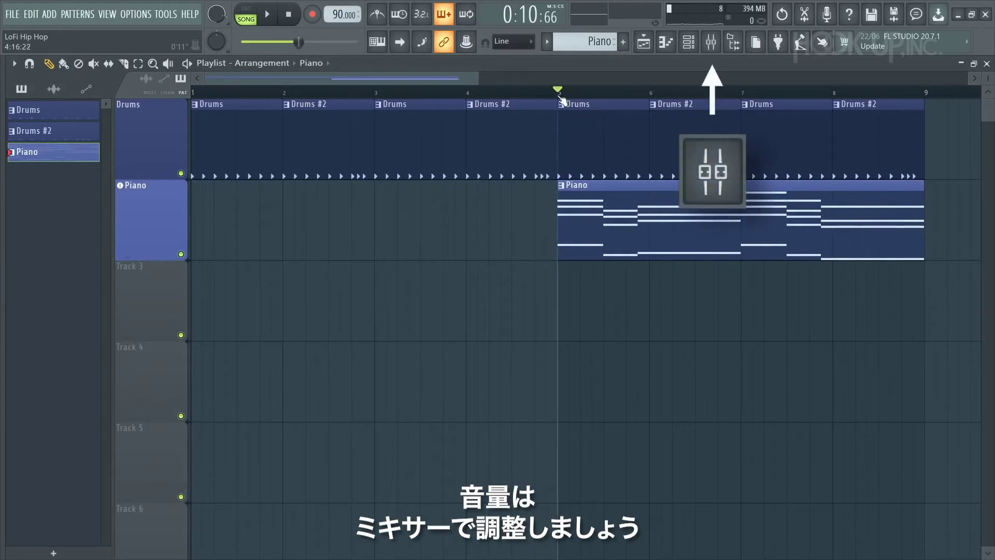
key("F9")
key("space")
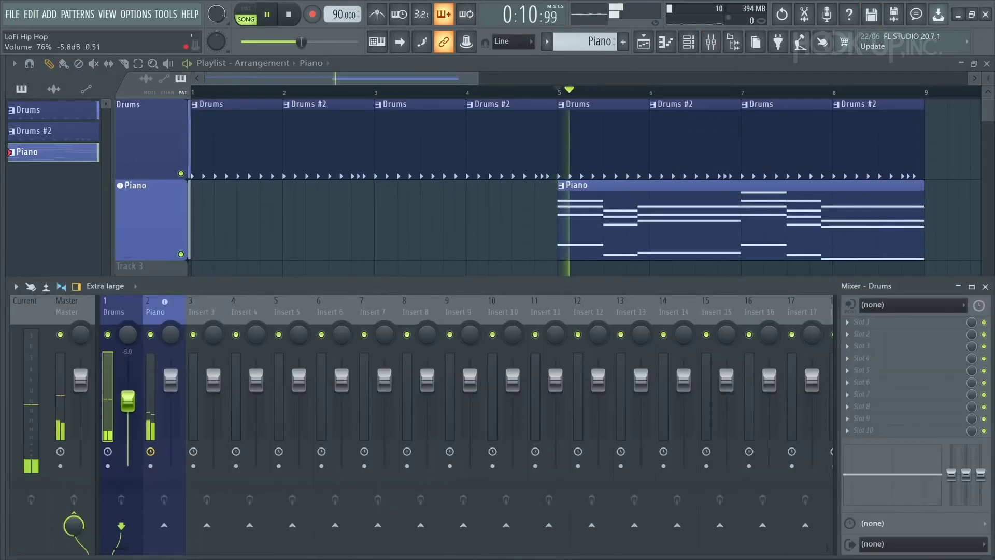
left_click_drag(129, 411, 131, 401)
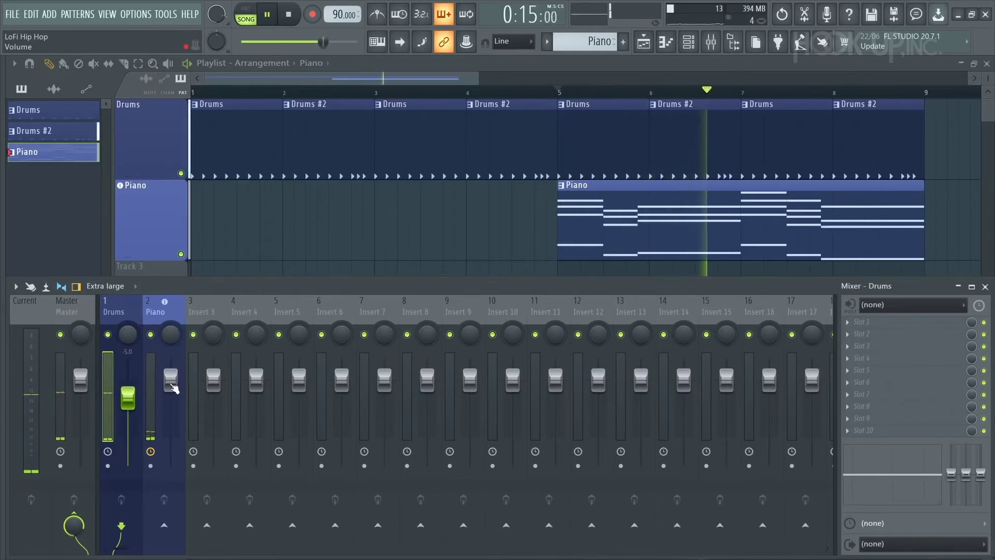
left_click_drag(128, 397, 128, 400)
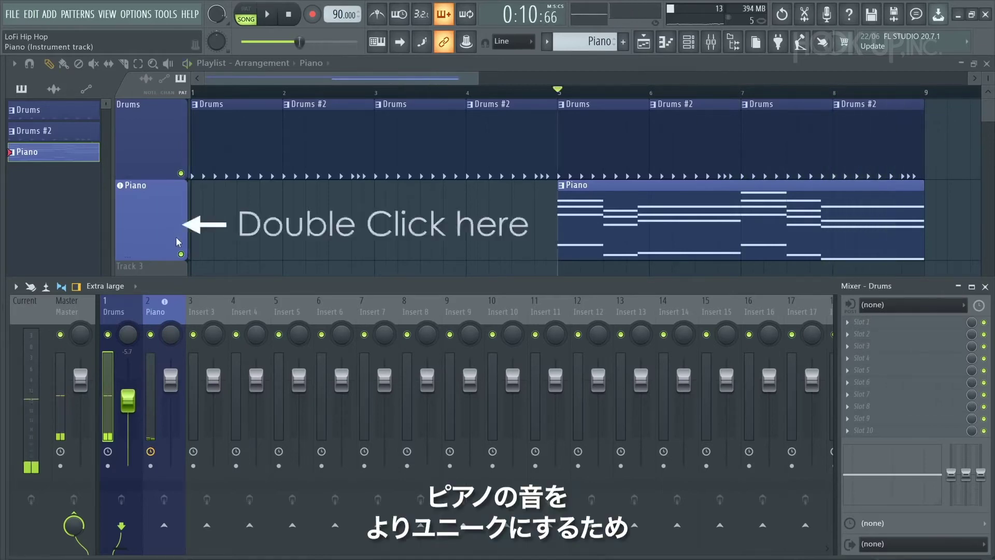
key("F9")
Step: Open the Piano track's FLEX and raise its Chorus and Space macros while listening
double_click(151, 209)
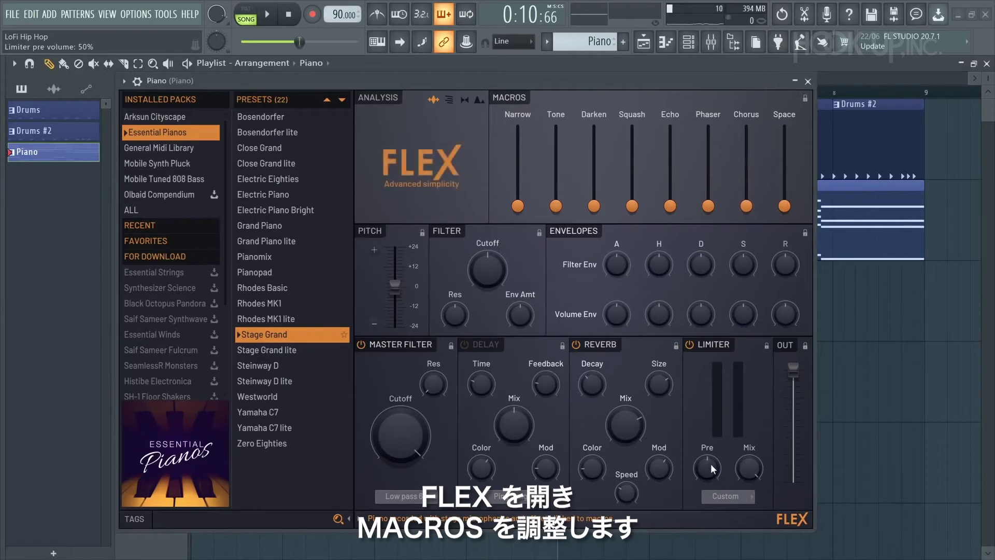
key("space")
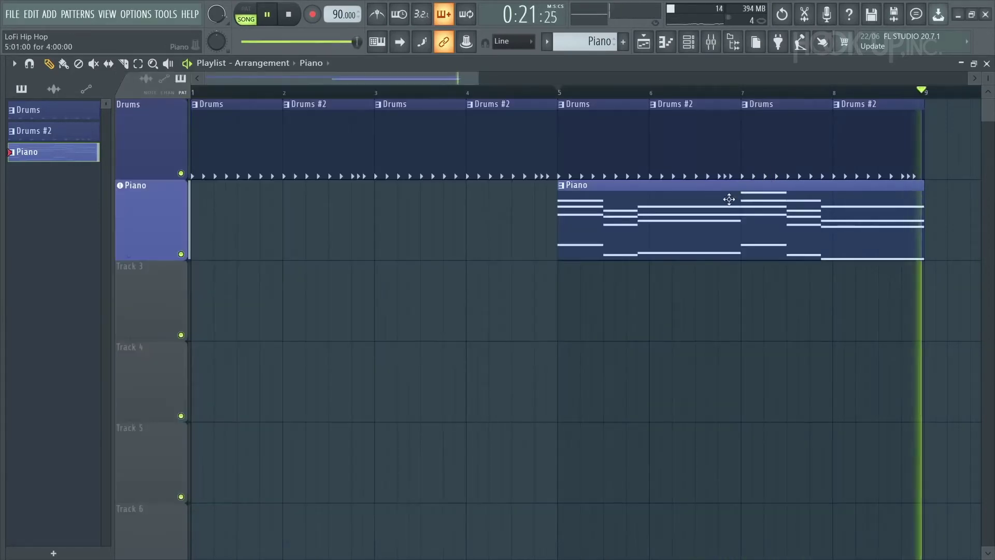
key("space")
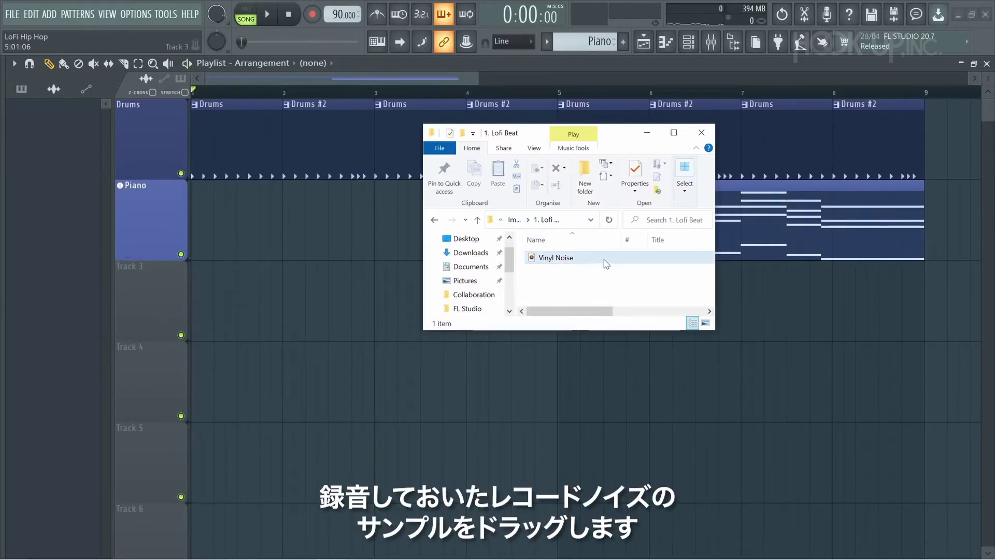
Step: Import the Vinyl Noise sample onto Track 3 as an audio track
left_click(604, 260)
left_click_drag(589, 264, 140, 285)
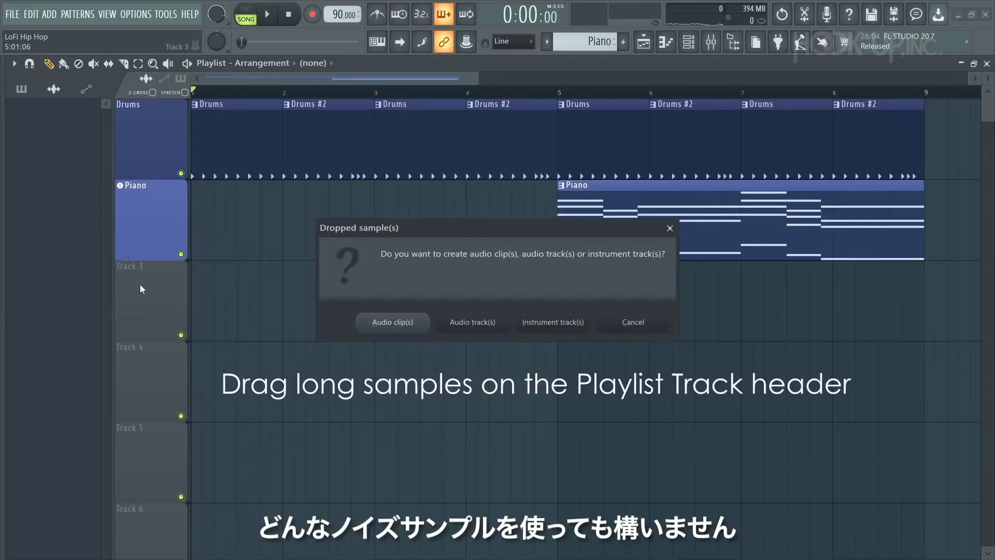
left_click(469, 324)
key("Return")
key("space")
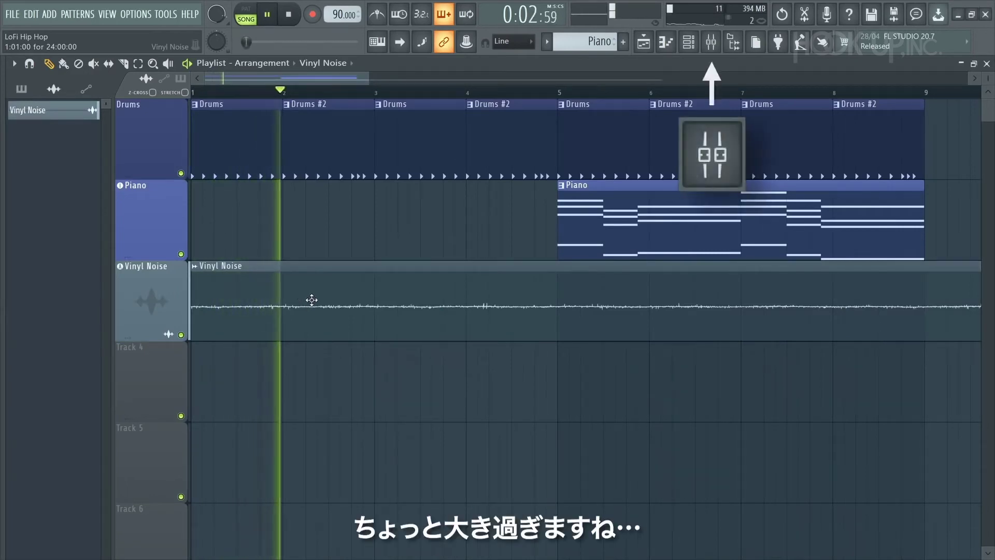
Step: Lower the Vinyl Noise mixer level to about -11 dB
key("F9")
left_click_drag(213, 403, 213, 420)
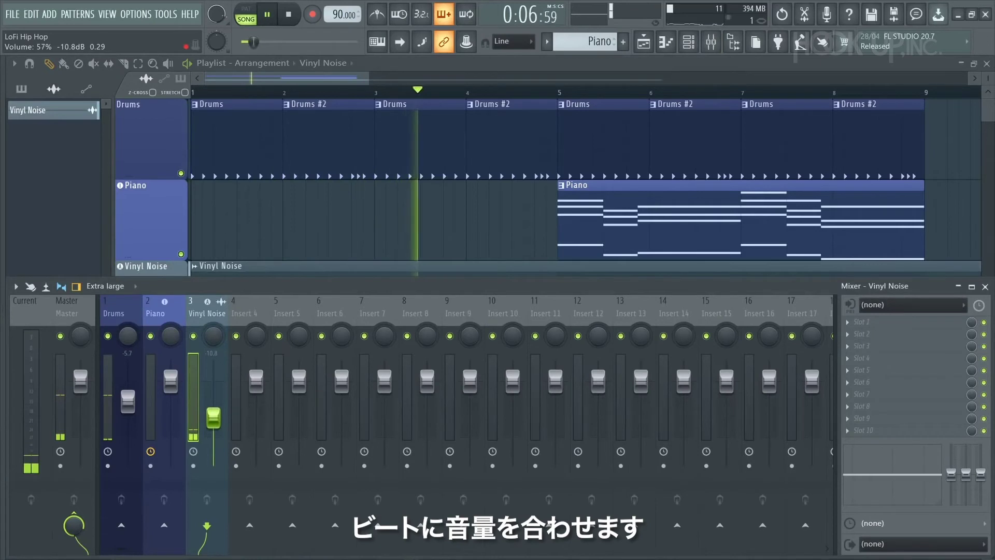
key("F9")
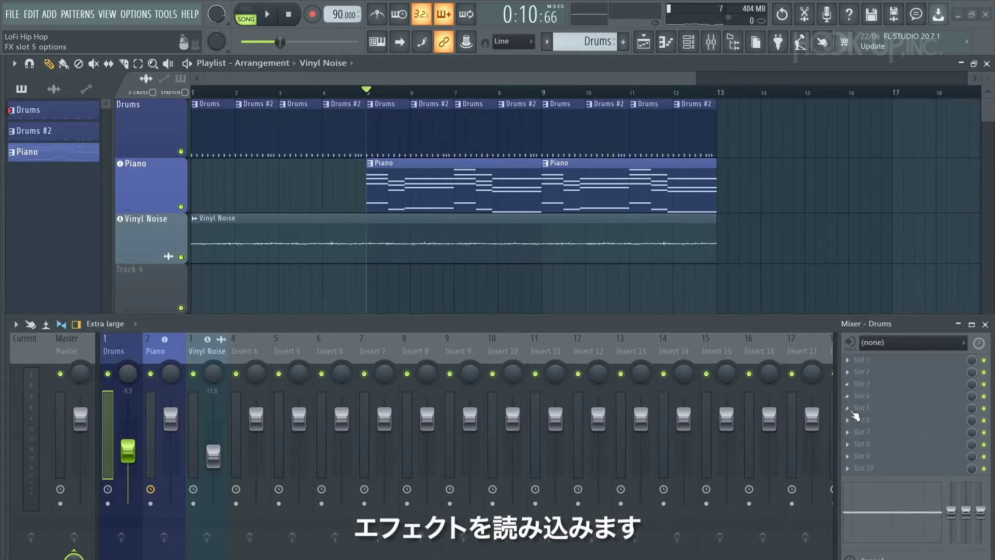
Step: Load Fruity Parametric EQ 2 on the Drums insert, pulling down the high shelf and slightly the lowest band
left_click(855, 364)
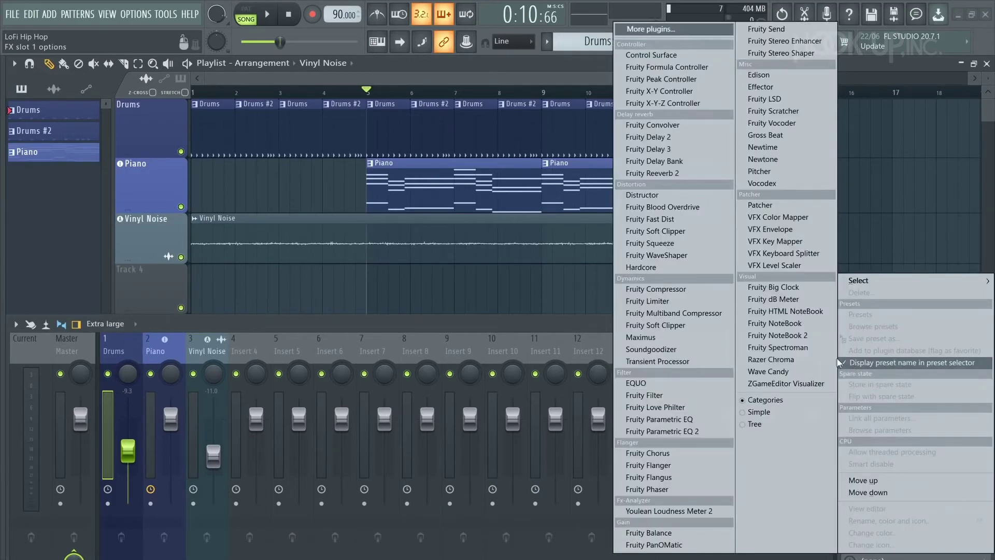
left_click(674, 431)
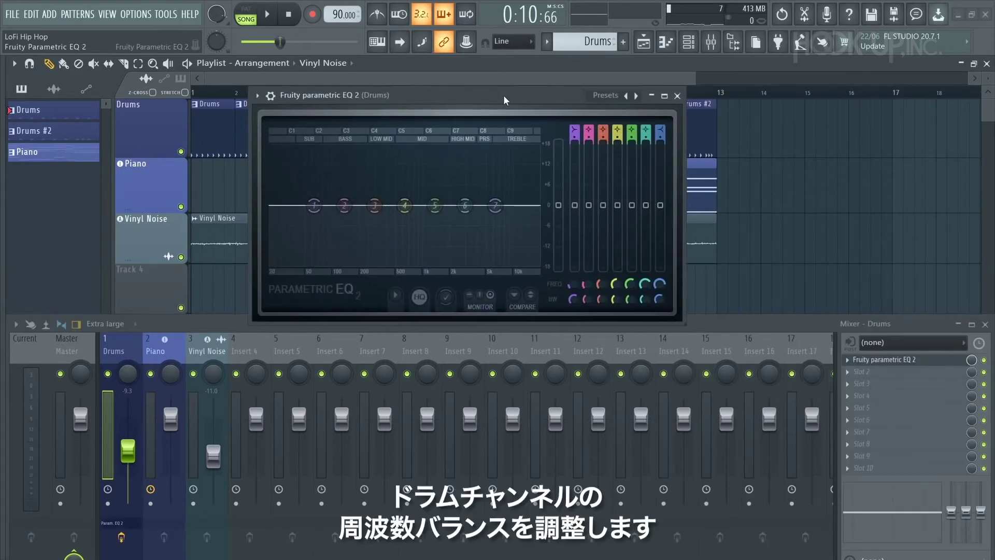
key("space")
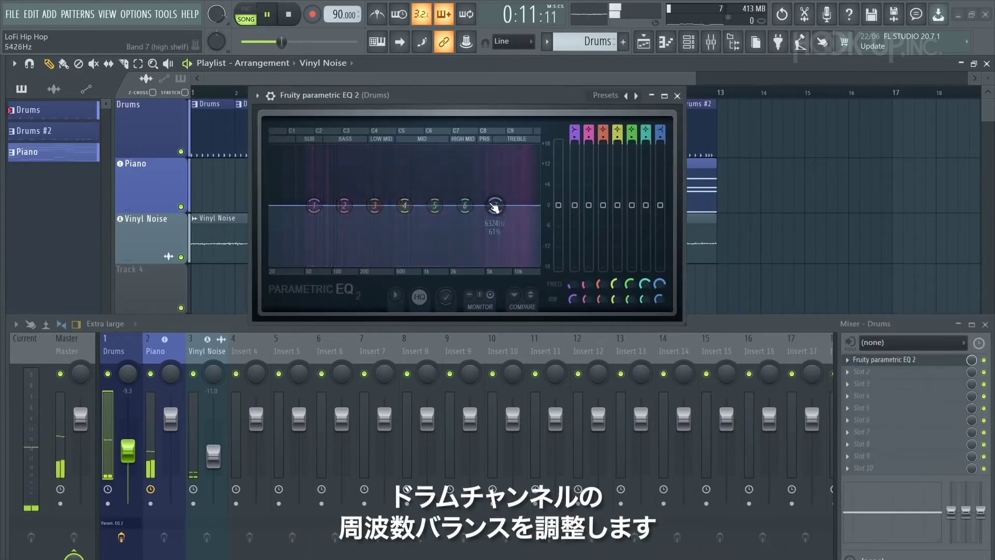
left_click_drag(493, 212, 476, 240)
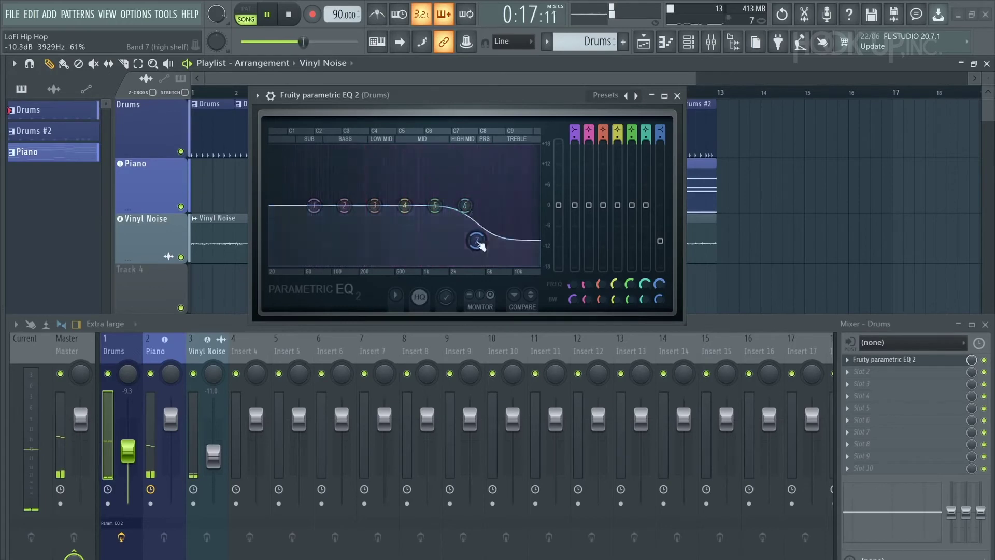
left_click_drag(314, 206, 312, 211)
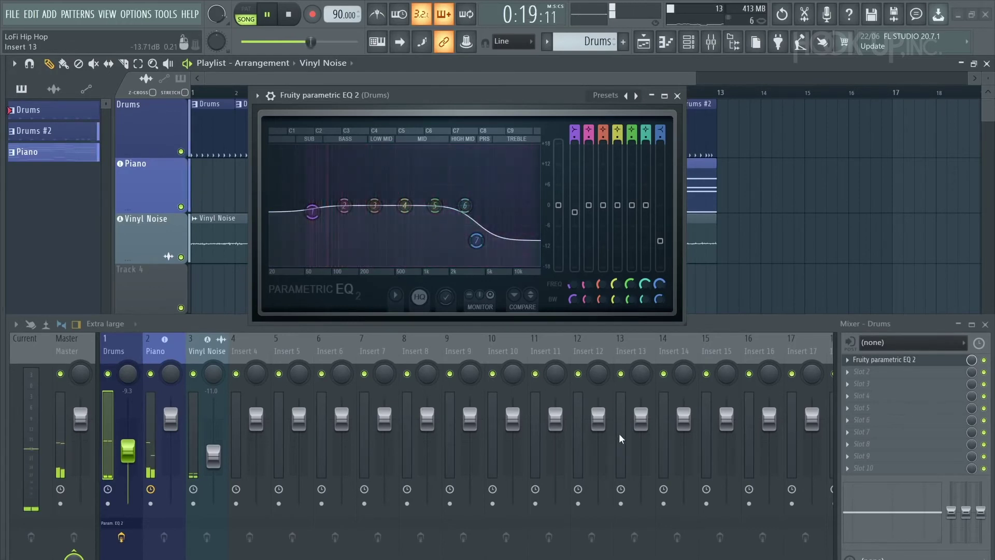
left_click(677, 96)
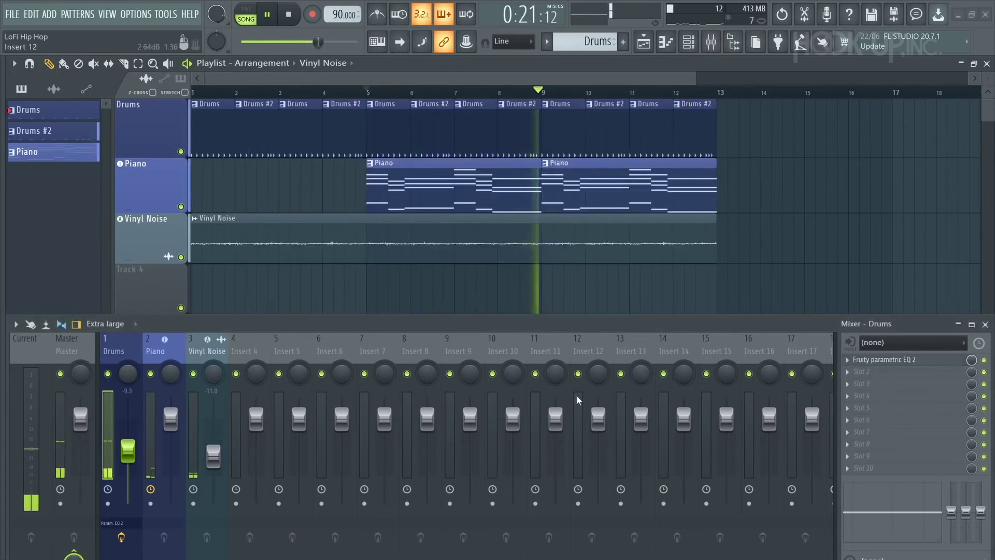
Step: Name mixer insert 4 'Guitar' through its rename and colour options
key("space")
left_click(250, 347)
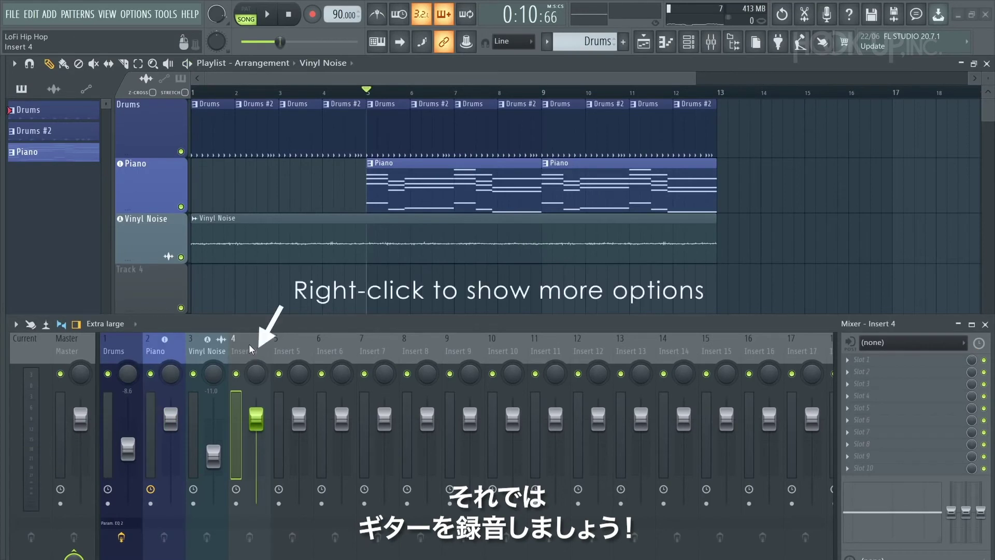
right_click(248, 344)
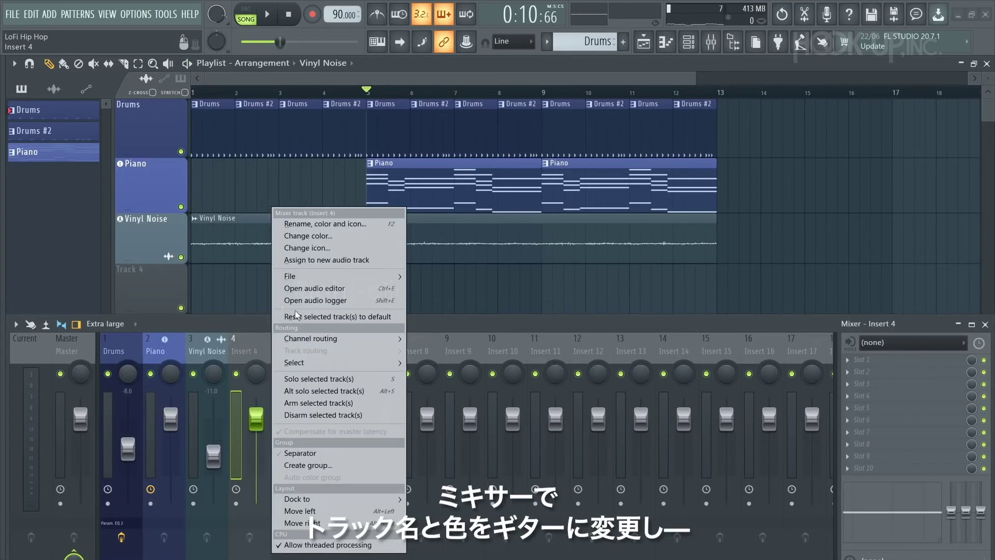
left_click(334, 223)
type("Guitar")
key("Return")
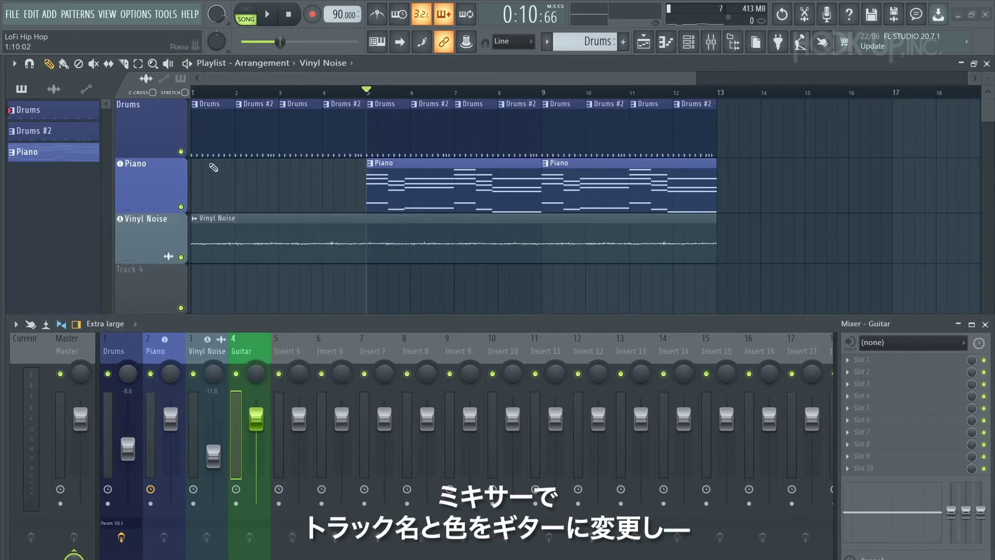
Step: Set the audio device to the Audient USB Audio ASIO Driver in Audio settings
left_click(133, 15)
left_click(176, 55)
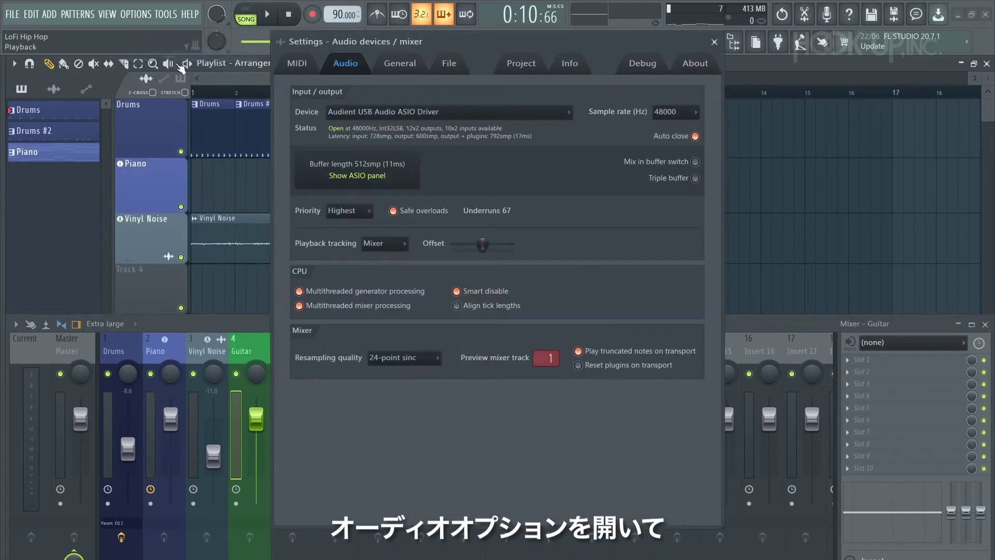
left_click(496, 111)
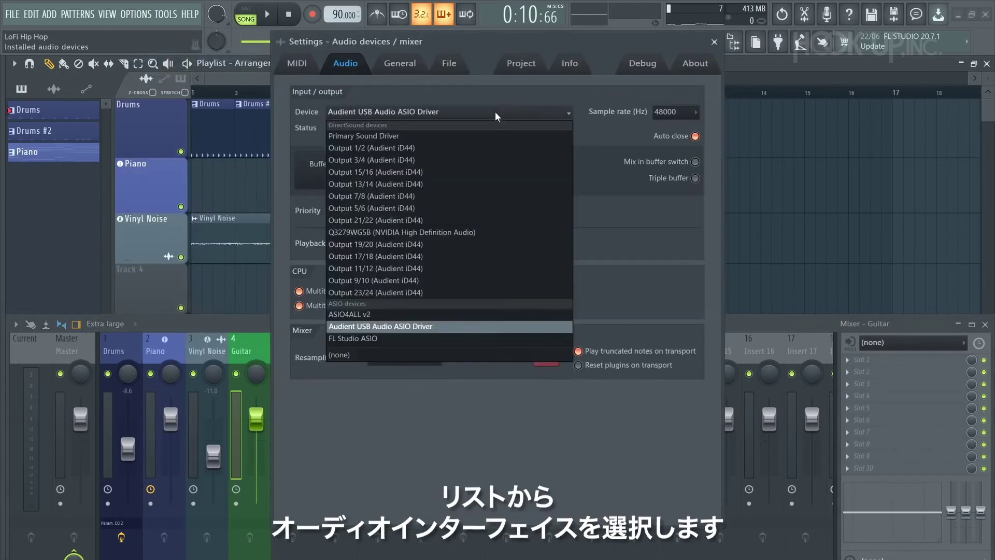
left_click(374, 326)
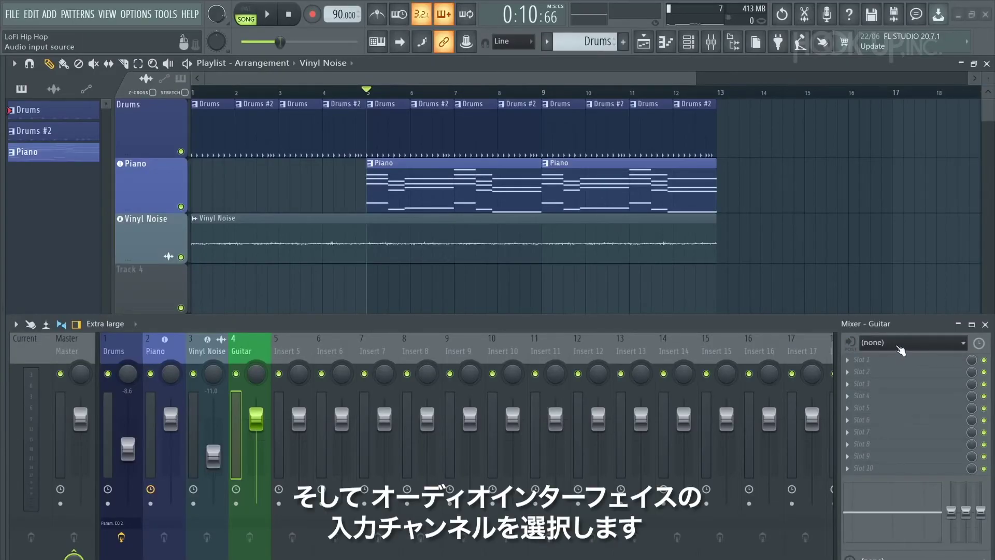
Step: Feed the Guitar insert from Analogue 2 and open its Limiter, Delay 3 and Reeverb 2 effects
left_click(899, 347)
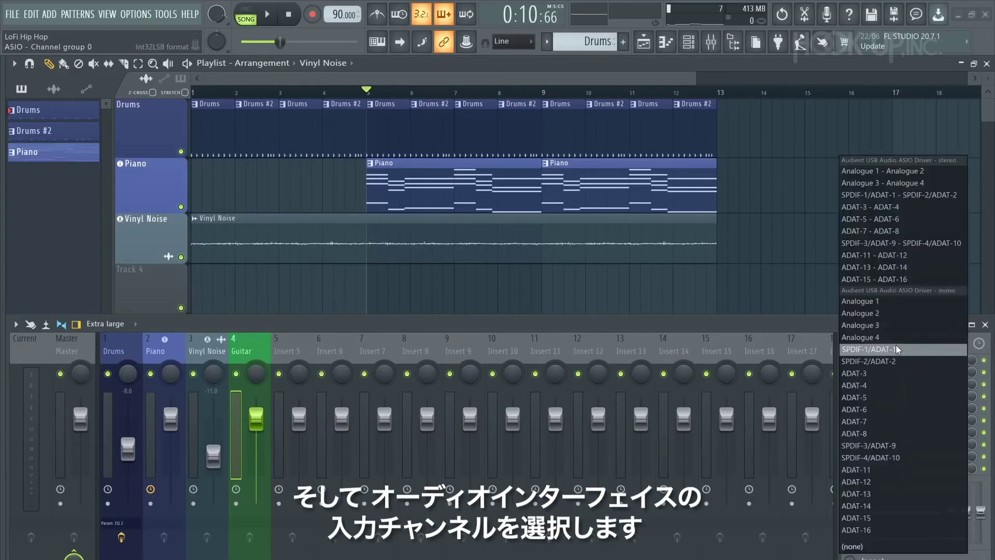
left_click(885, 316)
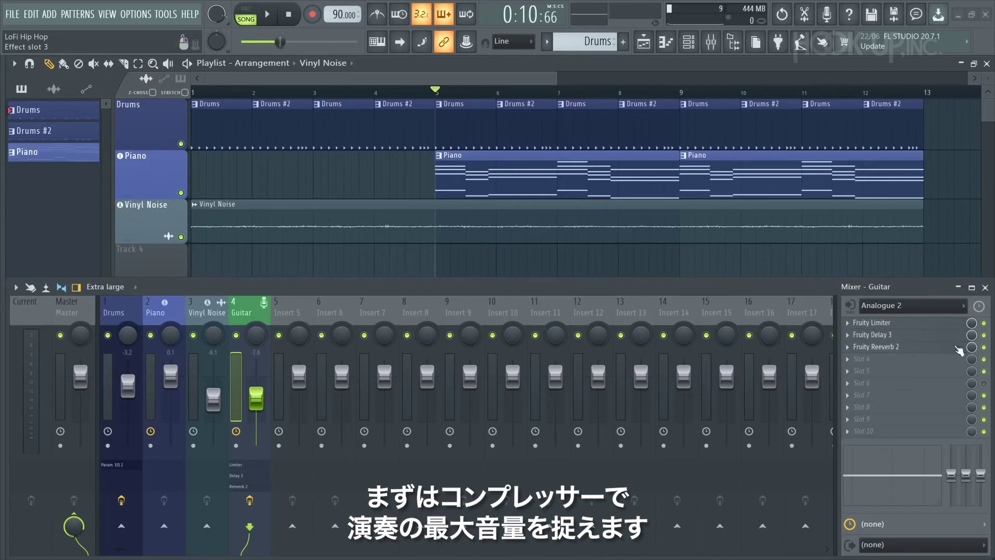
left_click(880, 323)
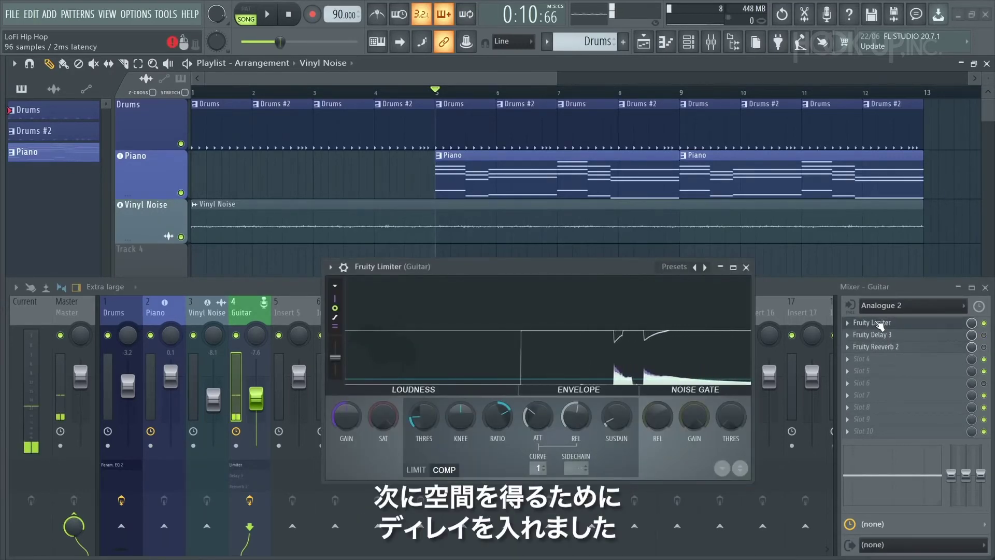
left_click(883, 335)
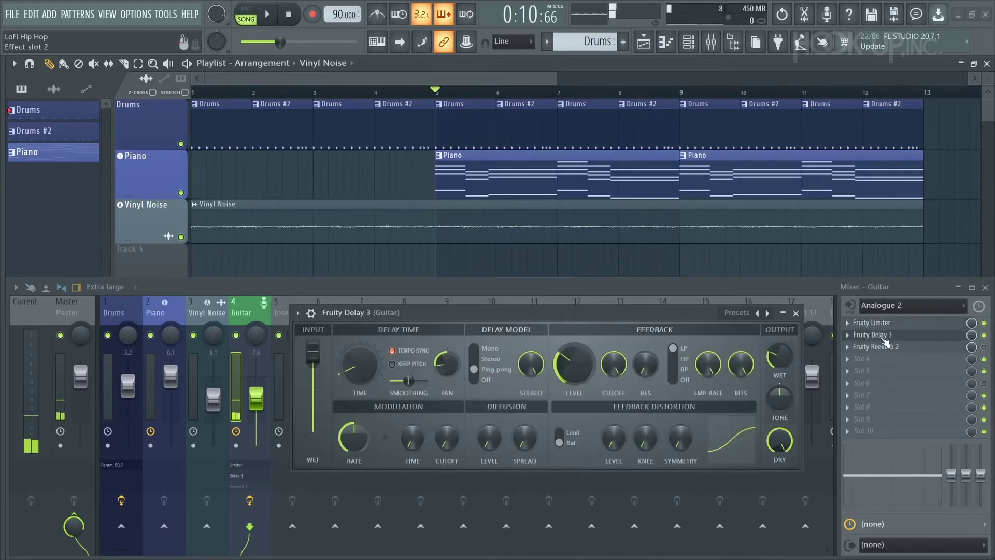
left_click(884, 344)
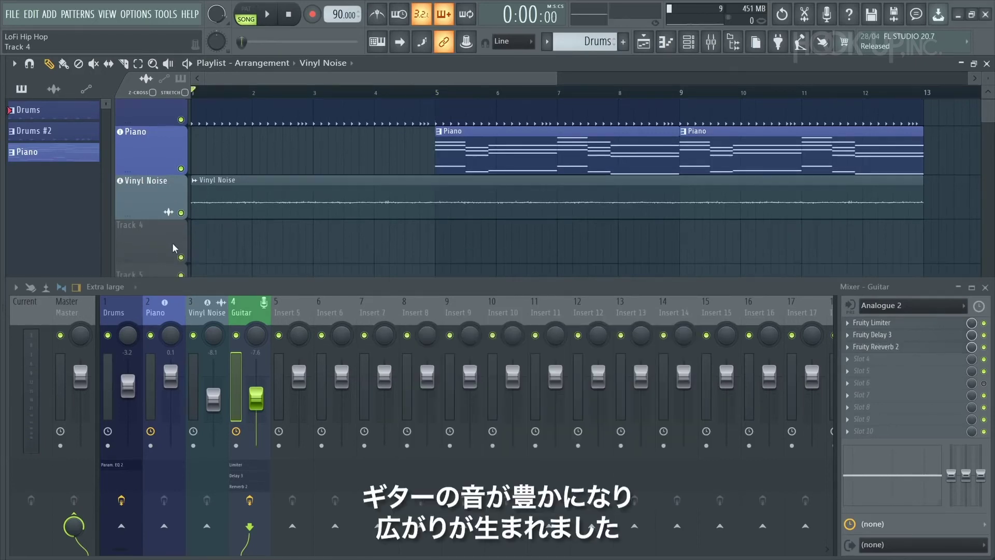
Step: Make Track 4 an audio track routed to the 4. Guitar insert
right_click(163, 239)
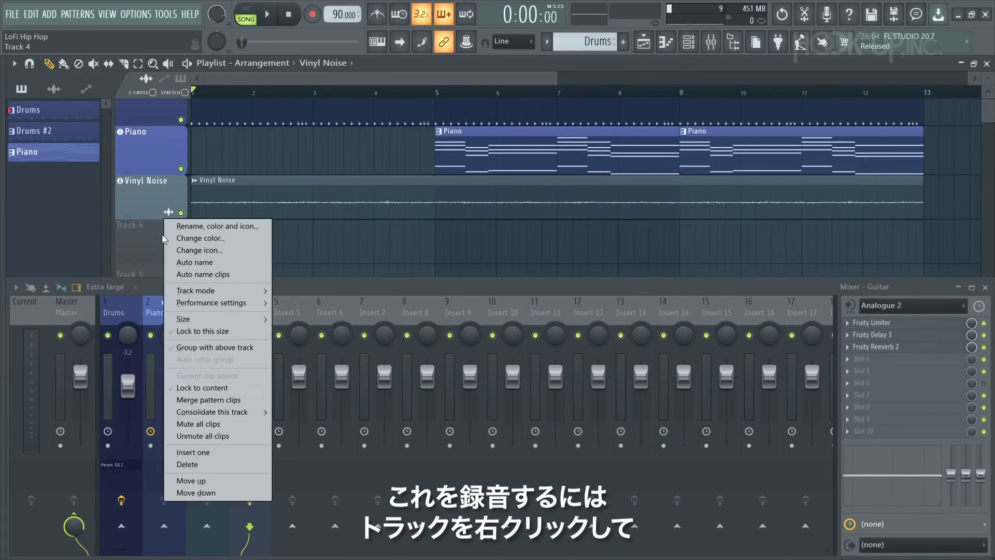
mouse_move(202, 294)
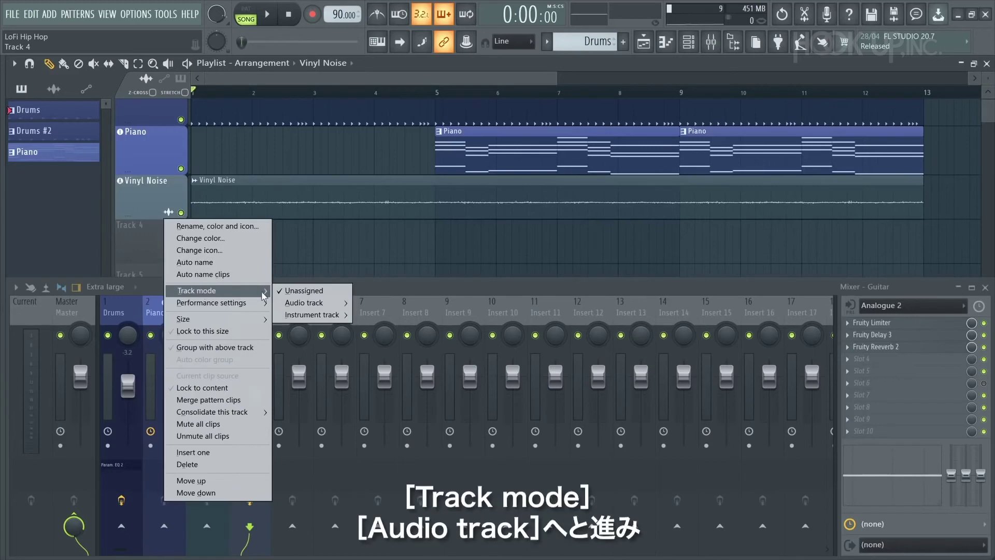
mouse_move(321, 307)
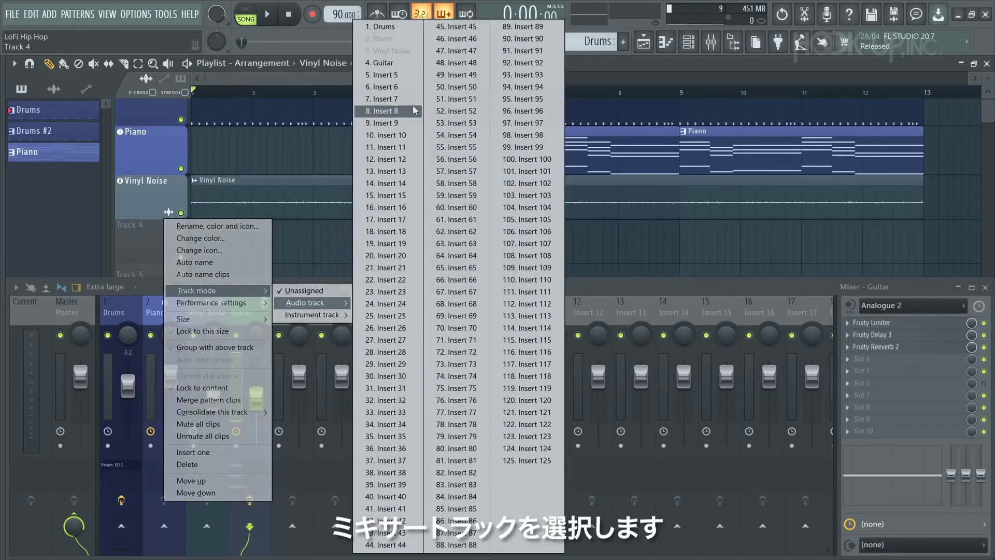
left_click(384, 62)
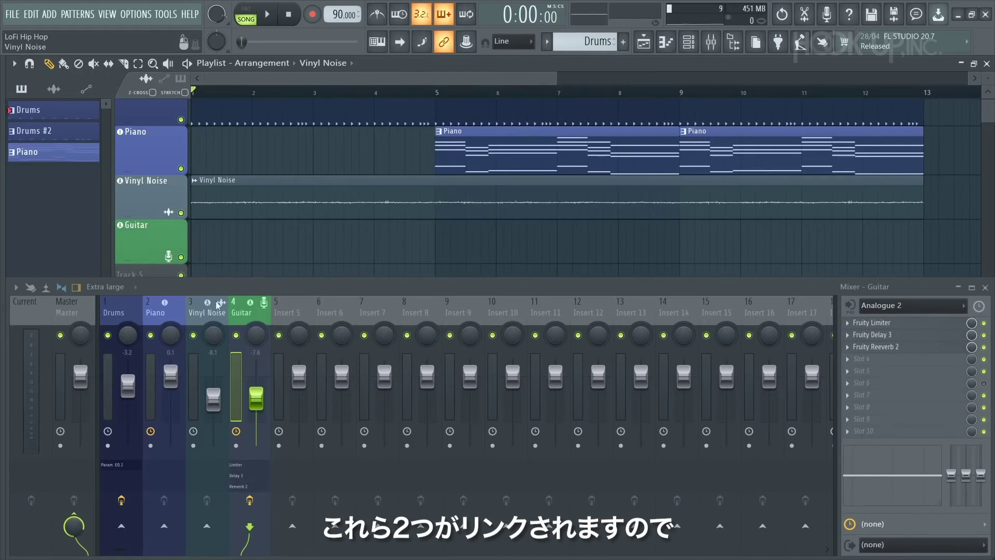
Step: Arm the Guitar insert and record a guitar take as an audio clip in the playlist
left_click(236, 446)
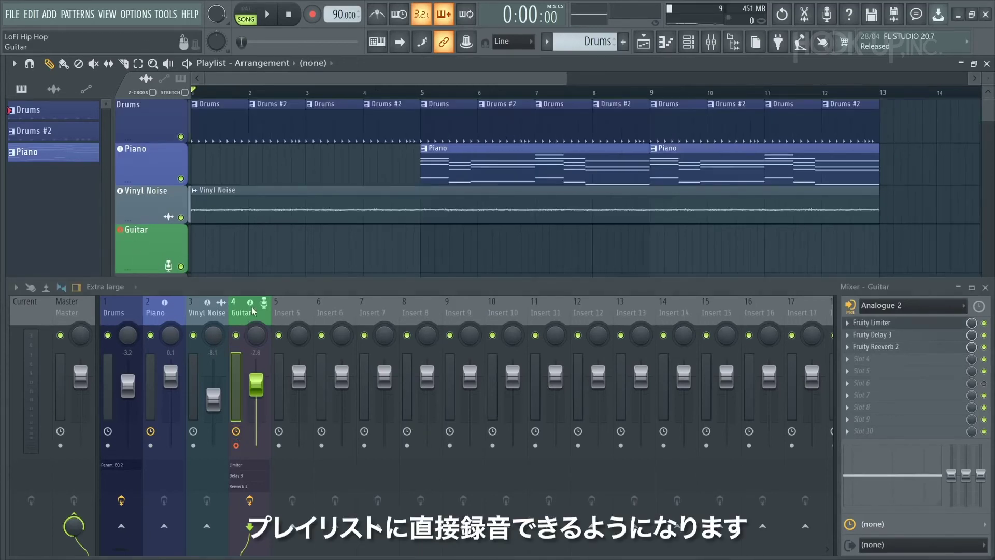
left_click(313, 14)
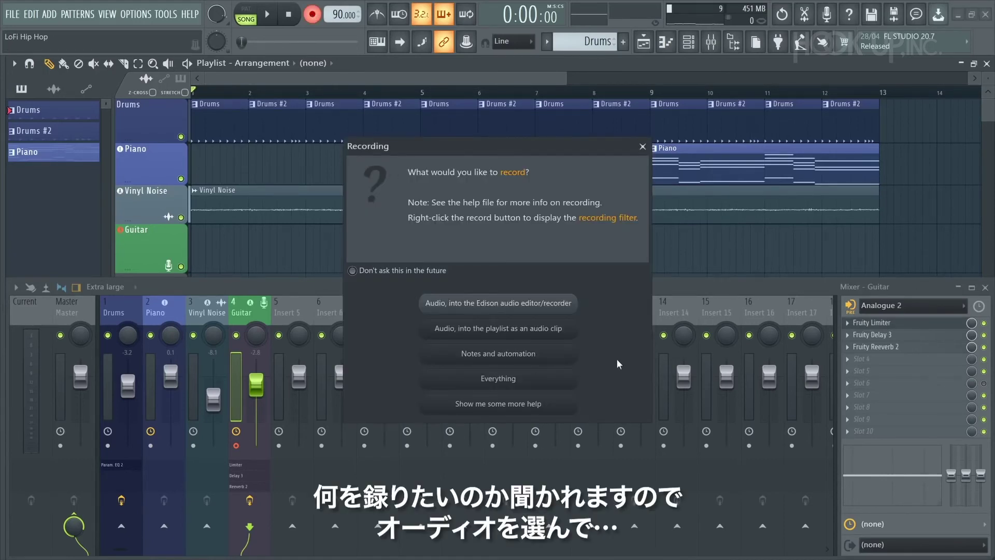
left_click(527, 331)
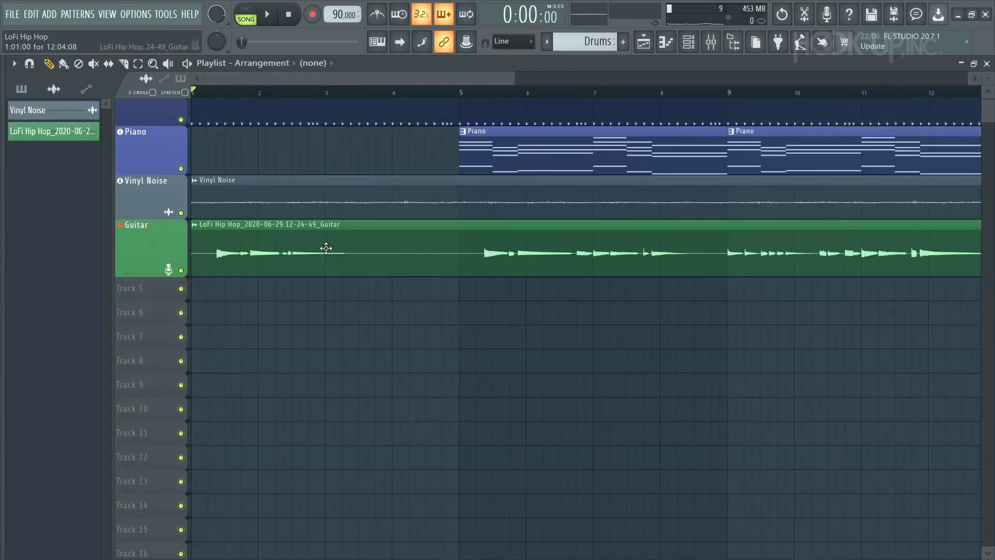
Step: Slice the guitar clip at bar 5 and delete the practice section before it
left_click(124, 64)
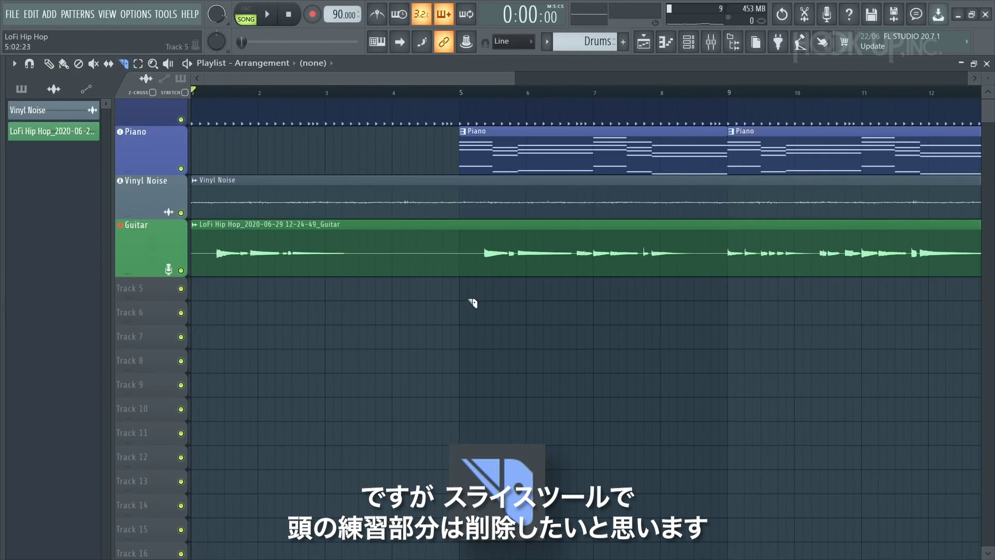
left_click_drag(464, 233, 464, 235)
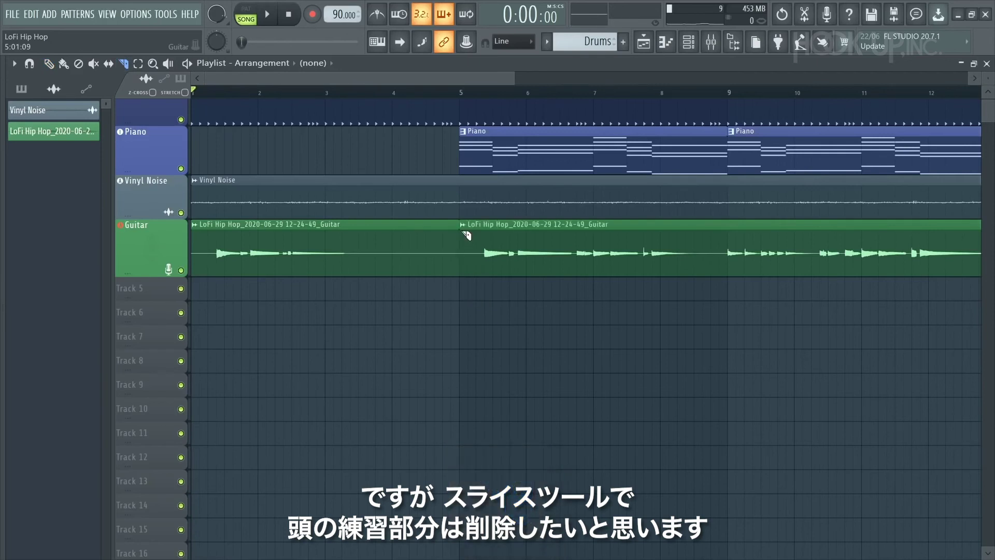
right_click(340, 254)
scroll(409, 221, "up", 1)
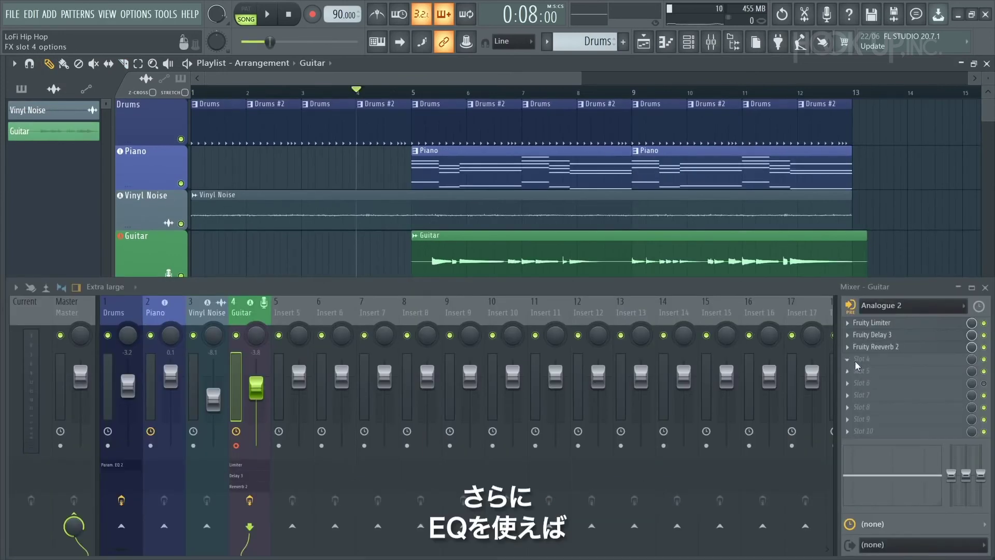
Step: Load Fruity parametric EQ 2 in Slot 4 and lower band 7's high shelf to 3510Hz, -9.9dB
left_click(857, 365)
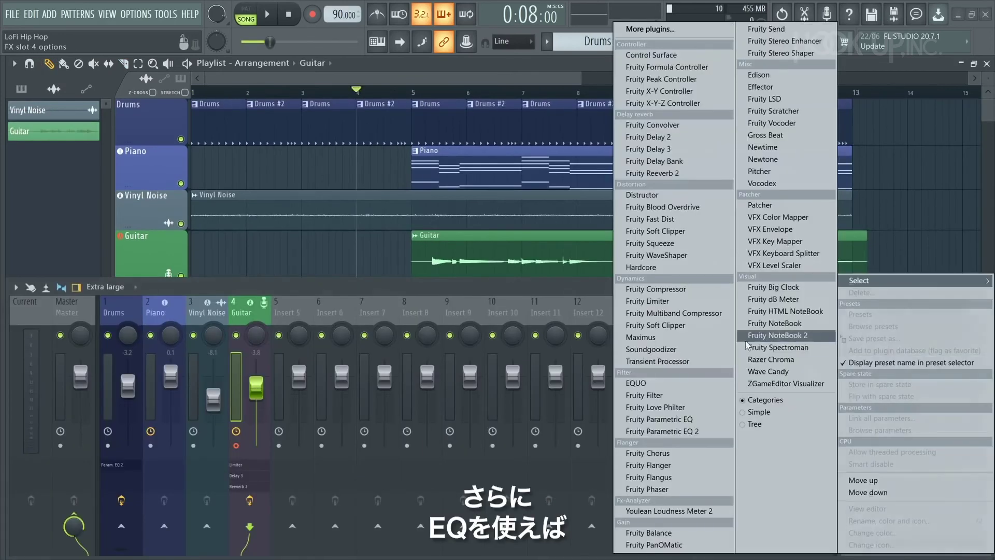
left_click(674, 414)
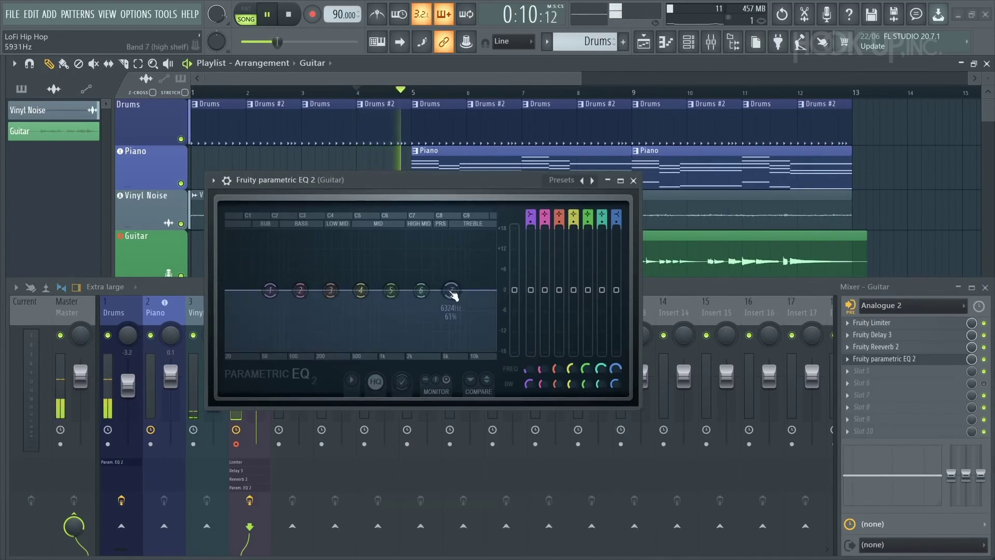
left_click_drag(450, 290, 415, 340)
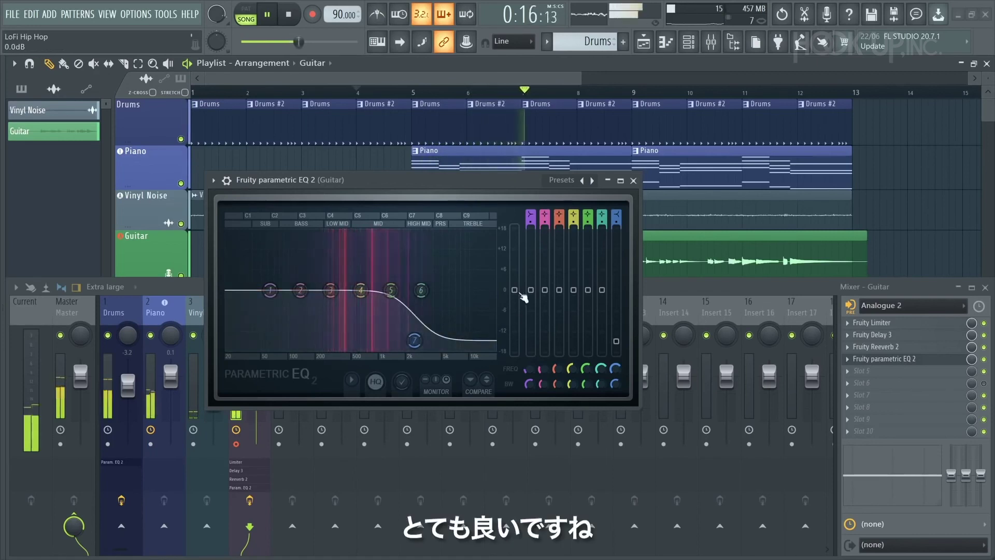
left_click(634, 181)
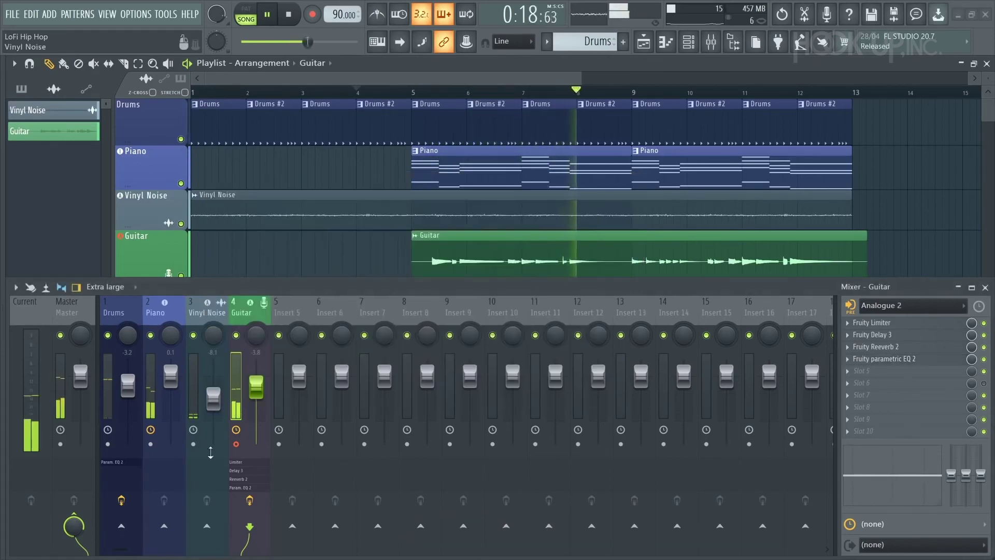
Step: Close the mixer and zoom the playlist to review the Drums, Piano, Vinyl Noise and Guitar tracks
left_click(985, 287)
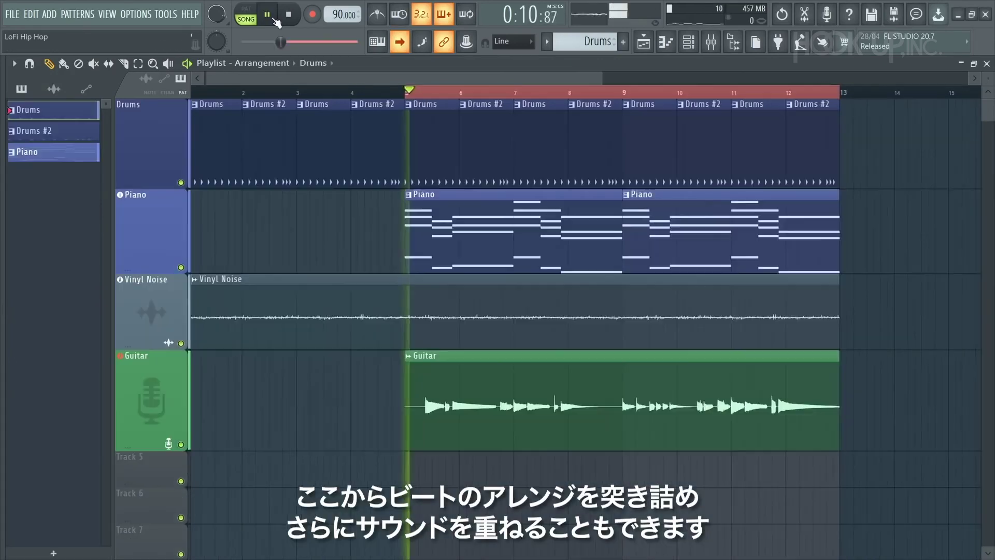
scroll(463, 98, "up", 3)
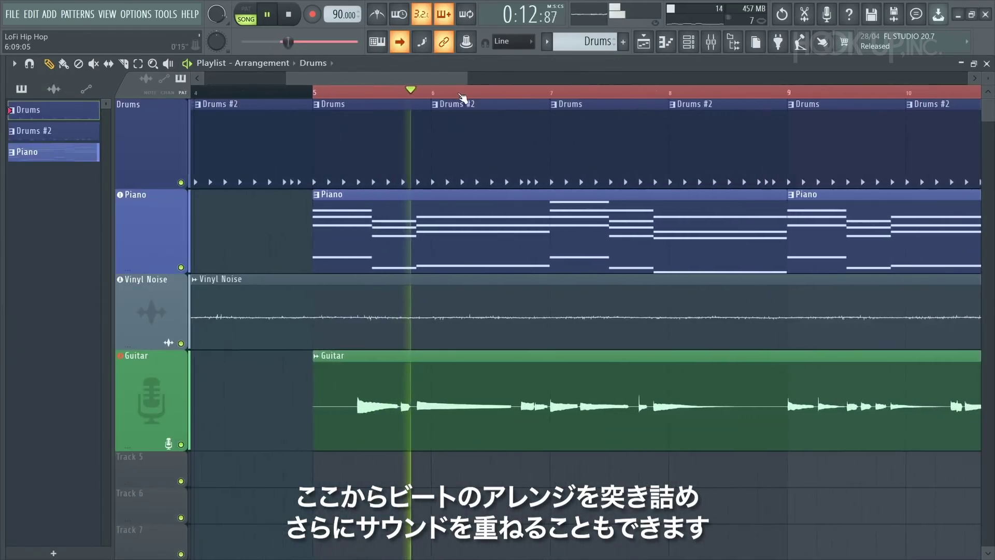